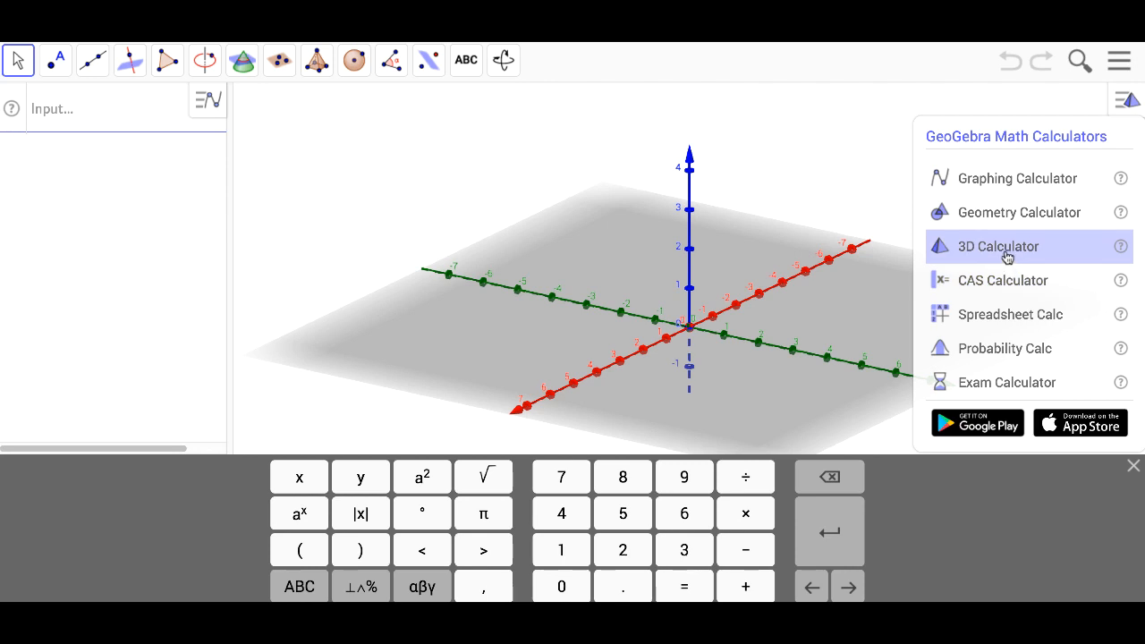
Open the 3D Calculator and hide the on-screen math keyboard
{"action": "left_click", "coordinate": [1005, 255]}
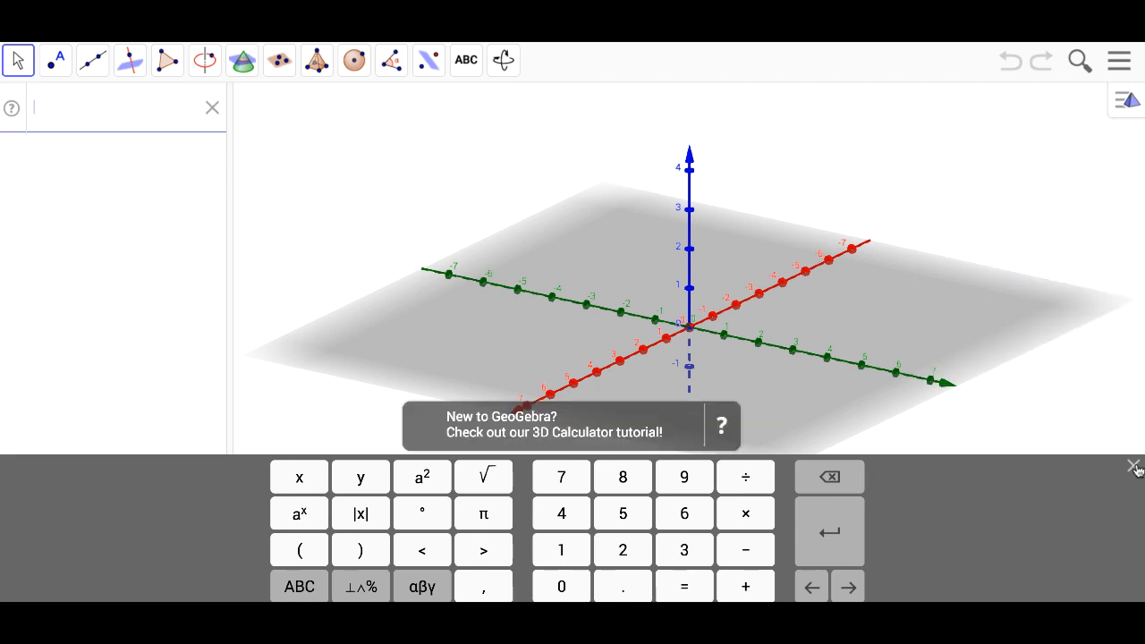
{"action": "left_click", "coordinate": [1132, 469]}
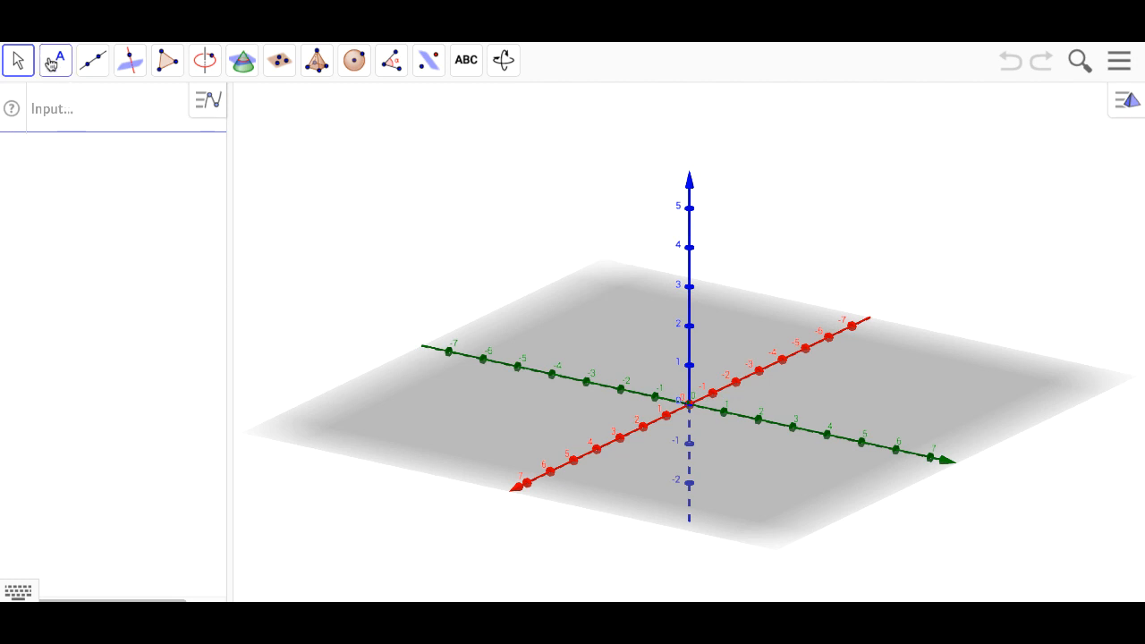
Place a free point on the xy-plane at about (3.41, 1.21, 0)
{"action": "left_click", "coordinate": [52, 62]}
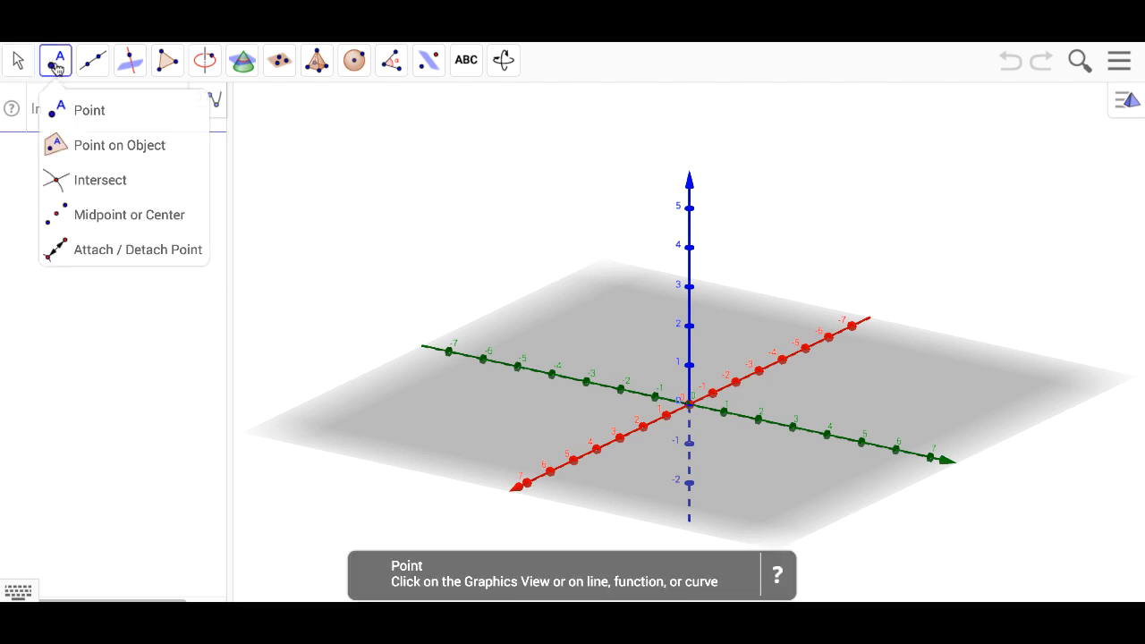
{"action": "left_click", "coordinate": [102, 128]}
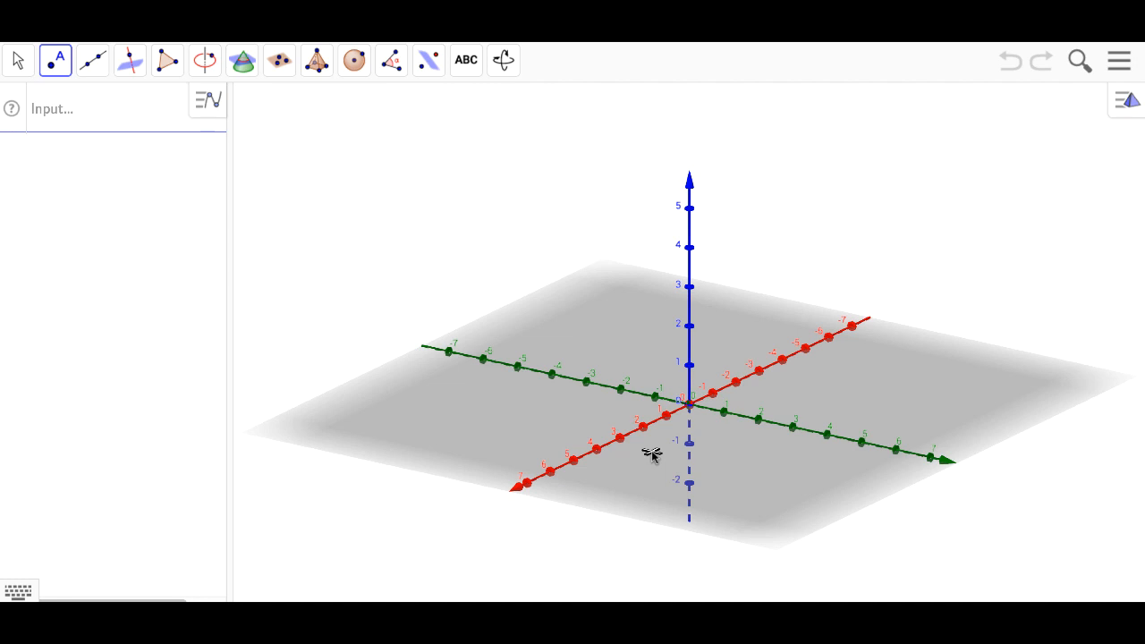
{"action": "left_click", "coordinate": [651, 453]}
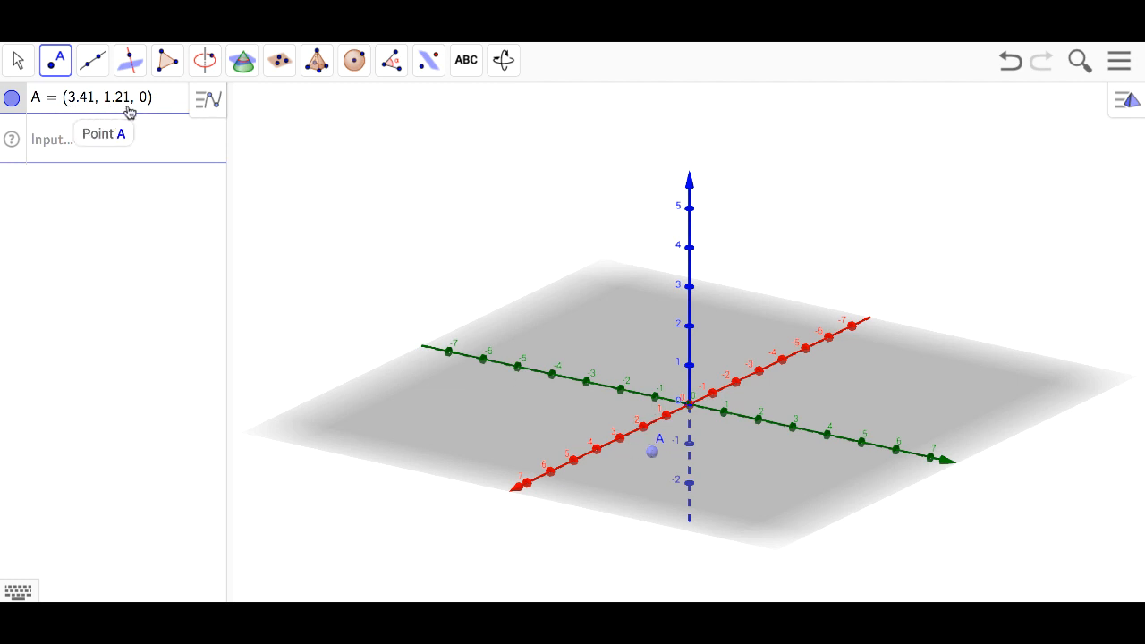
Switch point A to vertical movement and raise it above the xy-plane to a height of 4
{"action": "left_click", "coordinate": [653, 453]}
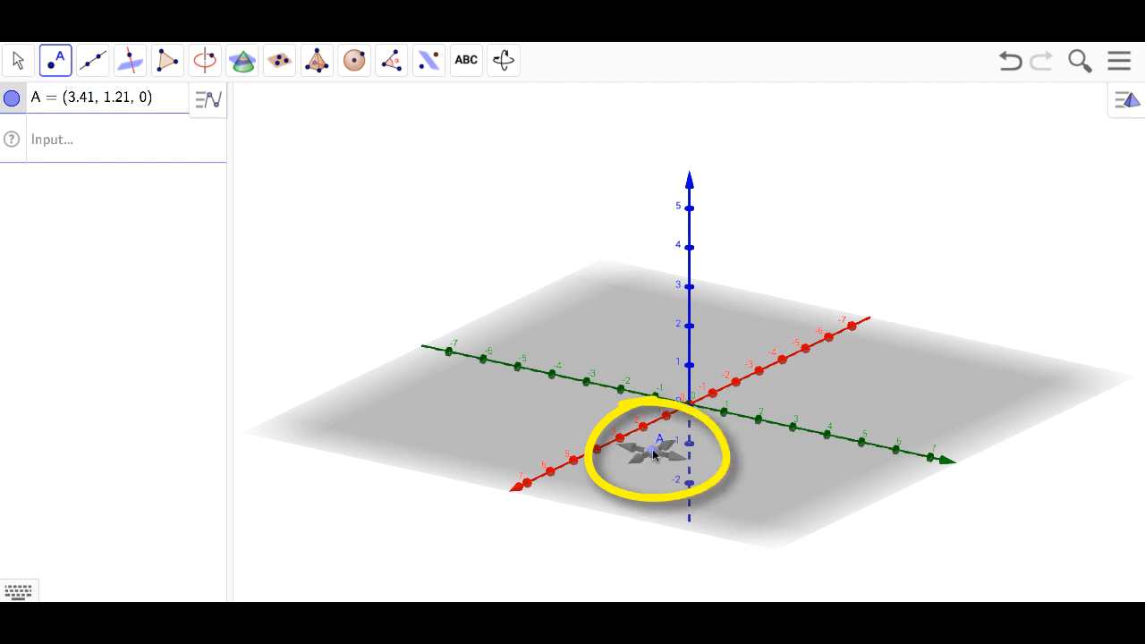
{"action": "left_click", "coordinate": [653, 453]}
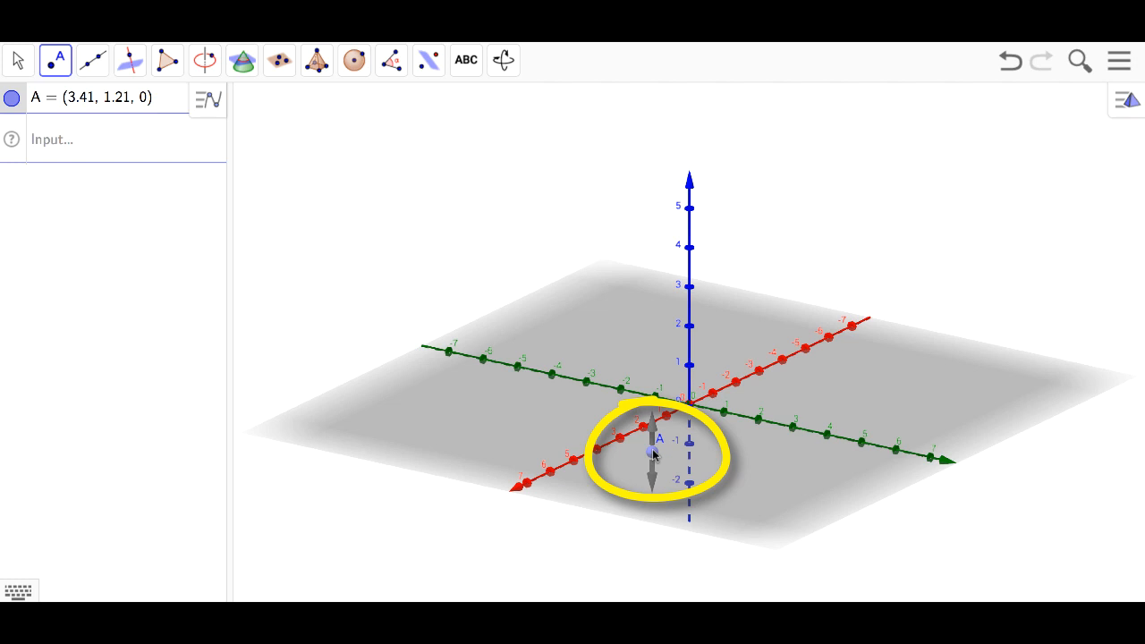
{"action": "left_click", "coordinate": [653, 454]}
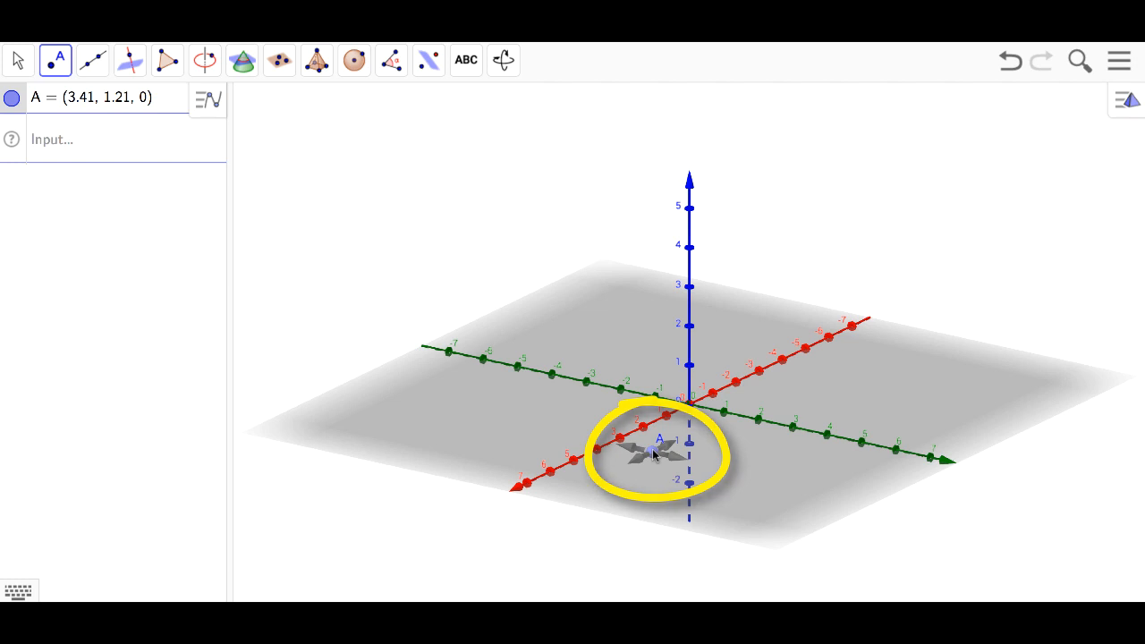
{"action": "left_click", "coordinate": [653, 455]}
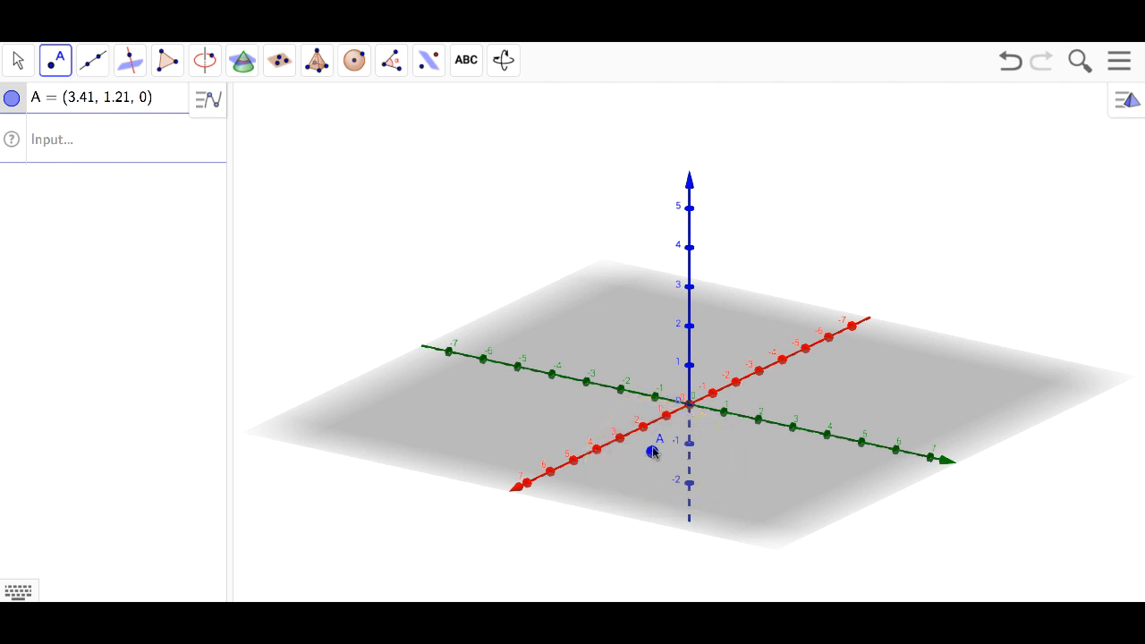
{"action": "left_click_drag", "start_coordinate": [653, 454], "coordinate": [642, 301]}
Edit point A's x and y coordinates to whole numbers so that it is defined as (3, 1, 4)
{"action": "left_click", "coordinate": [122, 106]}
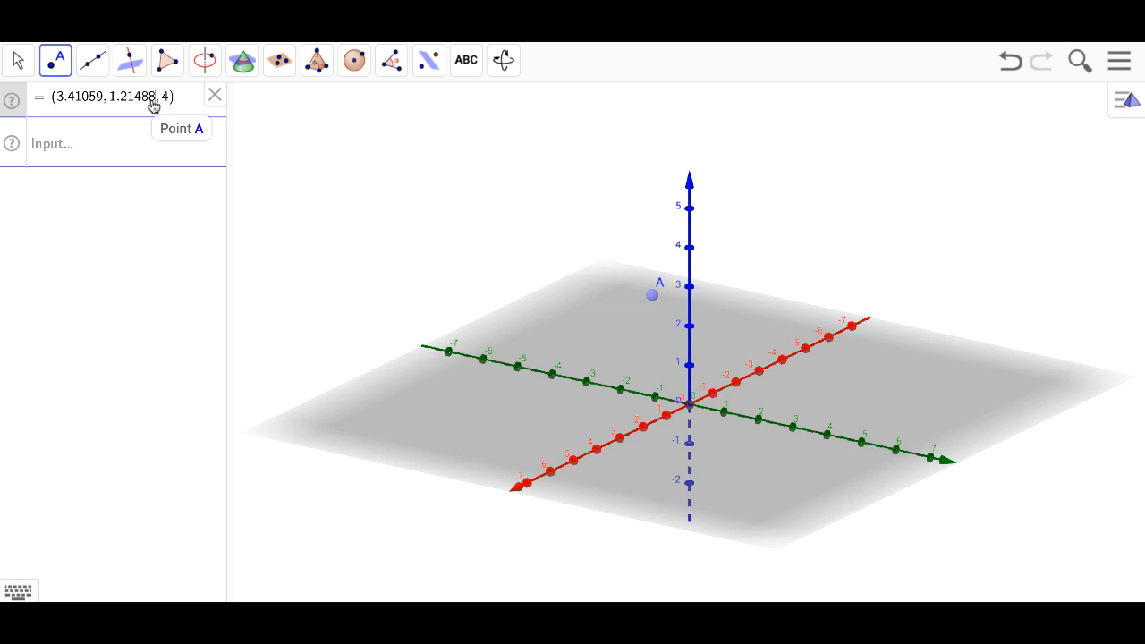
{"action": "key", "text": "BackSpace"}
{"action": "key", "text": "BackSpace"}
{"action": "key", "text": "BackSpace"}
{"action": "key", "text": "BackSpace"}
{"action": "key", "text": "BackSpace"}
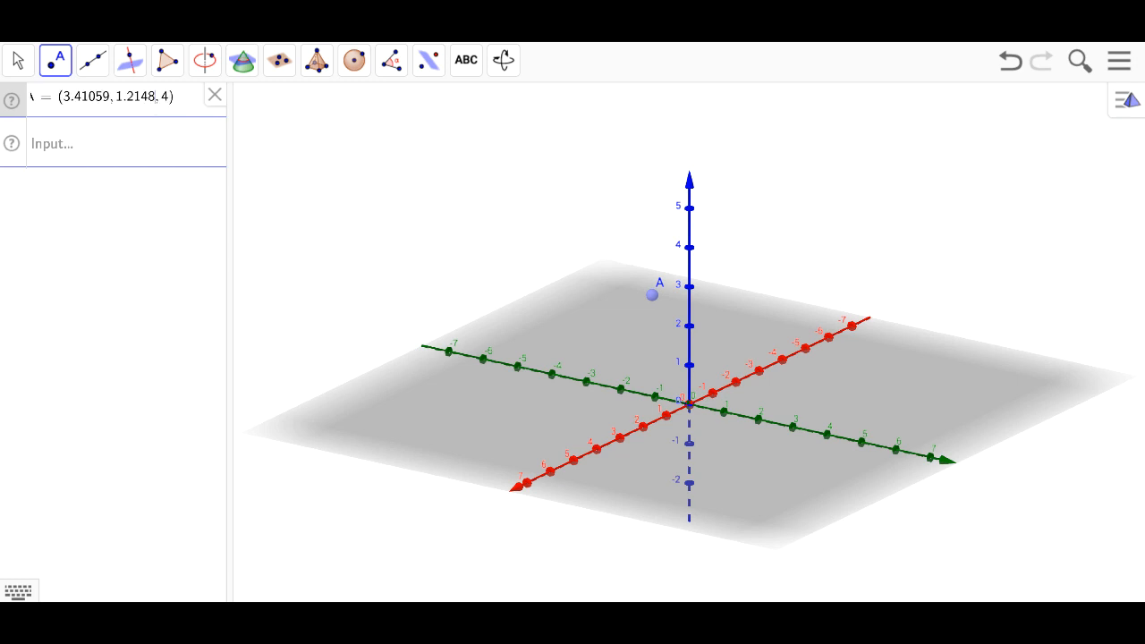
{"action": "key", "text": "BackSpace"}
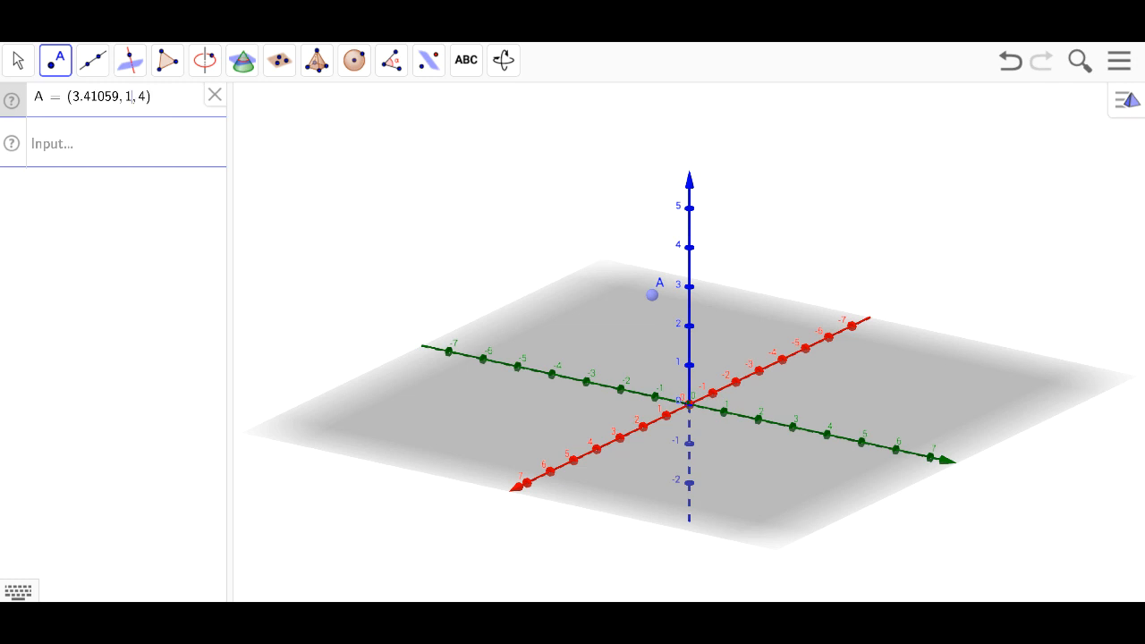
{"action": "left_click", "coordinate": [118, 100]}
{"action": "key", "text": "BackSpace"}
{"action": "key", "text": "BackSpace"}
{"action": "key", "text": "BackSpace"}
{"action": "key", "text": "BackSpace"}
{"action": "key", "text": "BackSpace"}
{"action": "key", "text": "Return"}
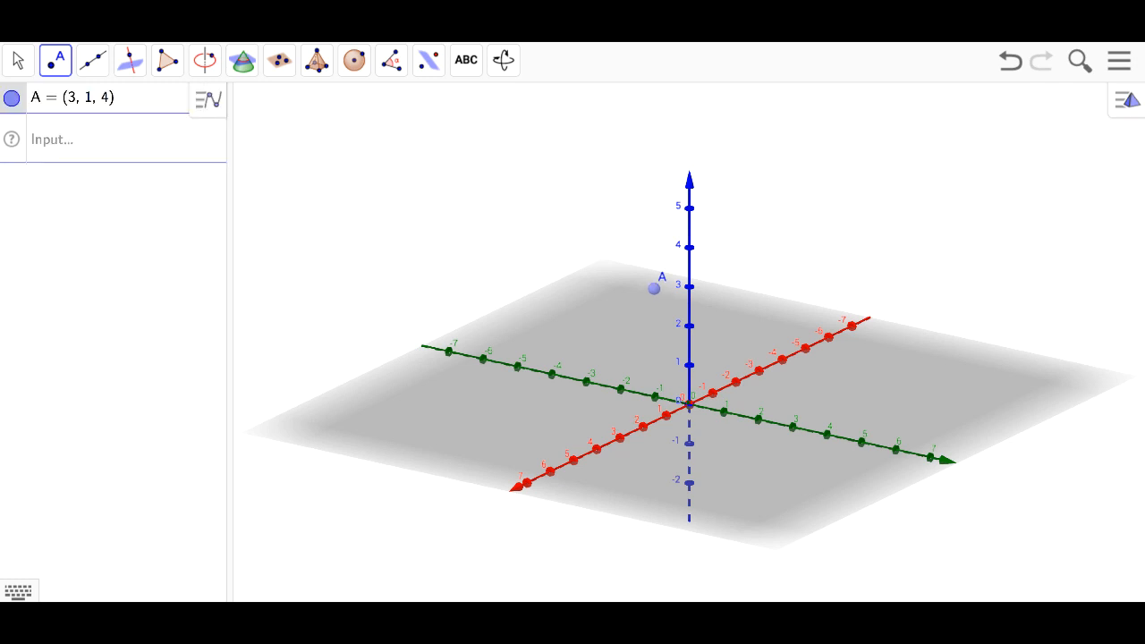
Draw a vector from the origin to point A and hide the point created at the origin
{"action": "left_click", "coordinate": [94, 71]}
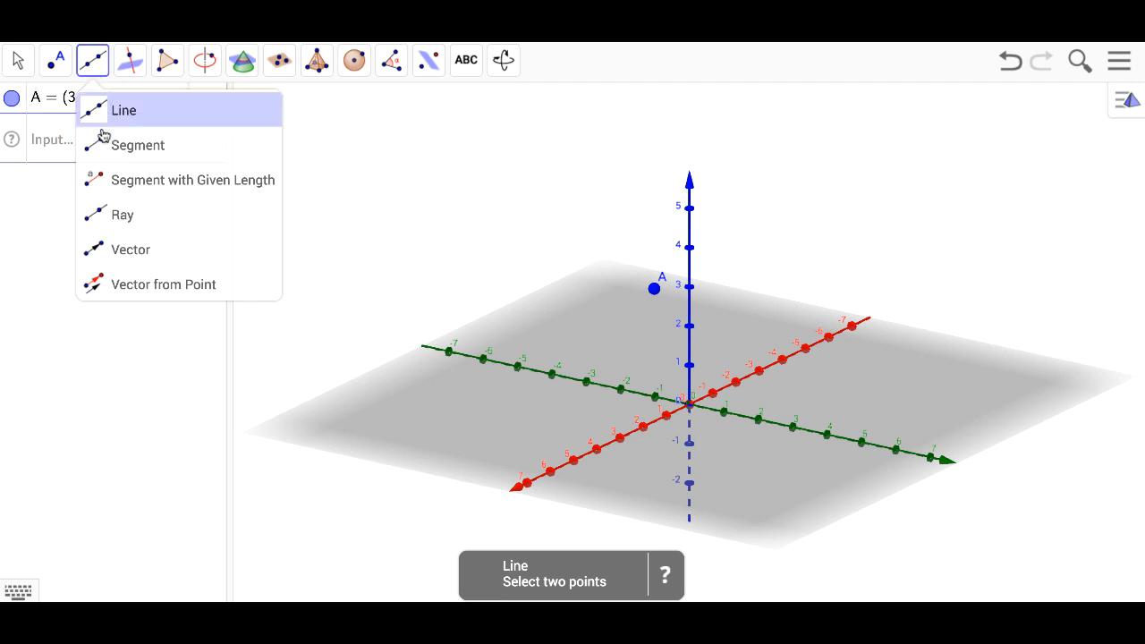
{"action": "left_click", "coordinate": [132, 252]}
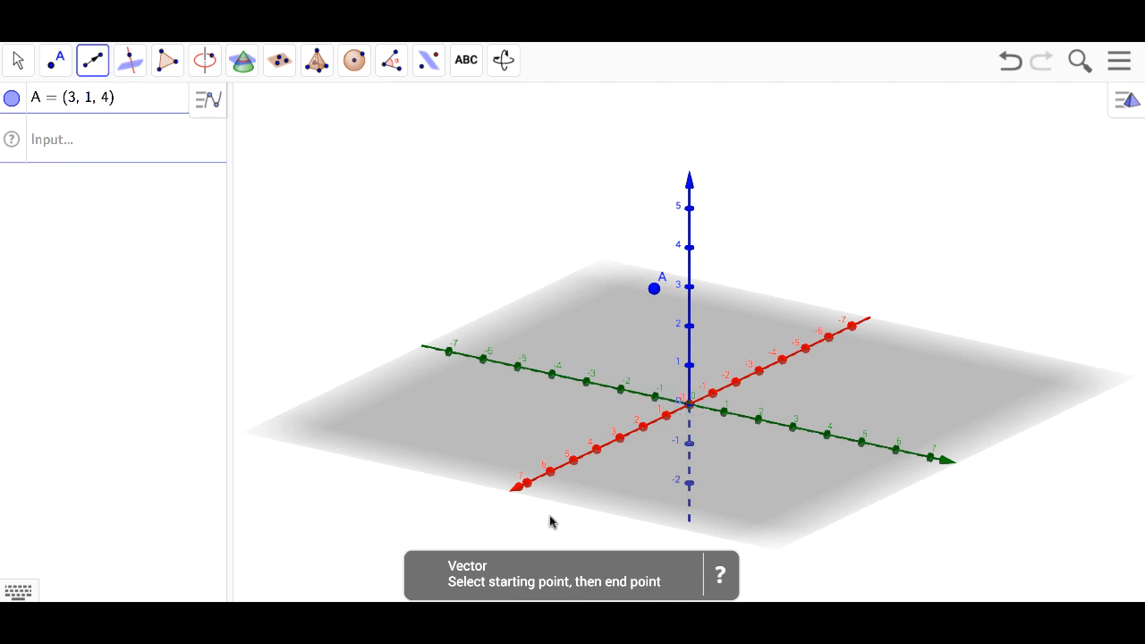
{"action": "left_click", "coordinate": [689, 407]}
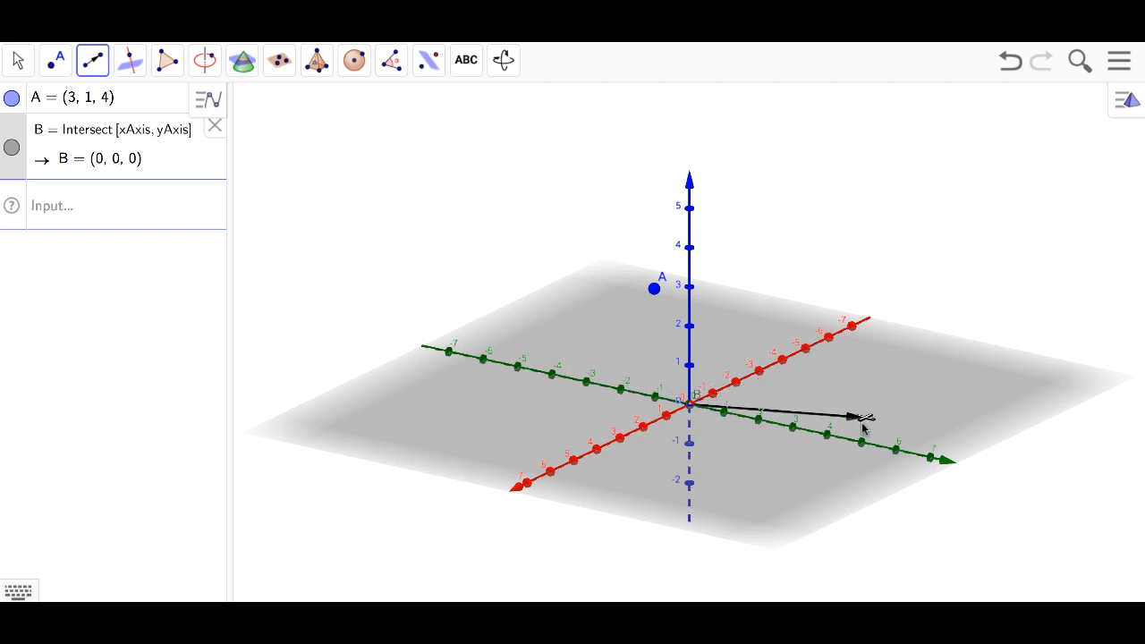
{"action": "left_click", "coordinate": [656, 295]}
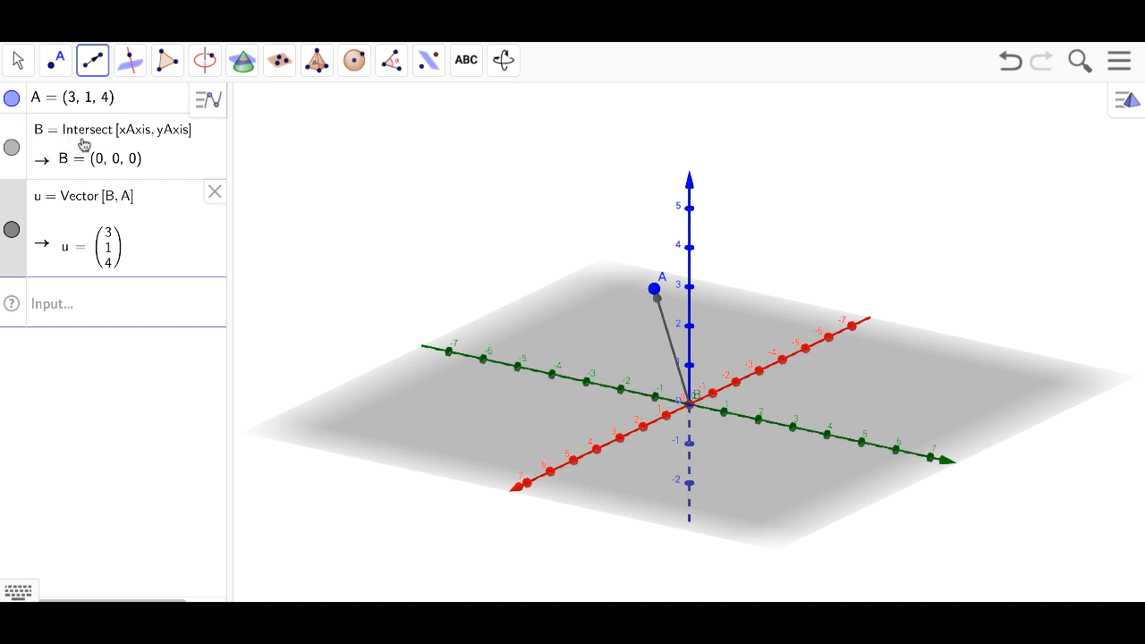
{"action": "left_click", "coordinate": [12, 149]}
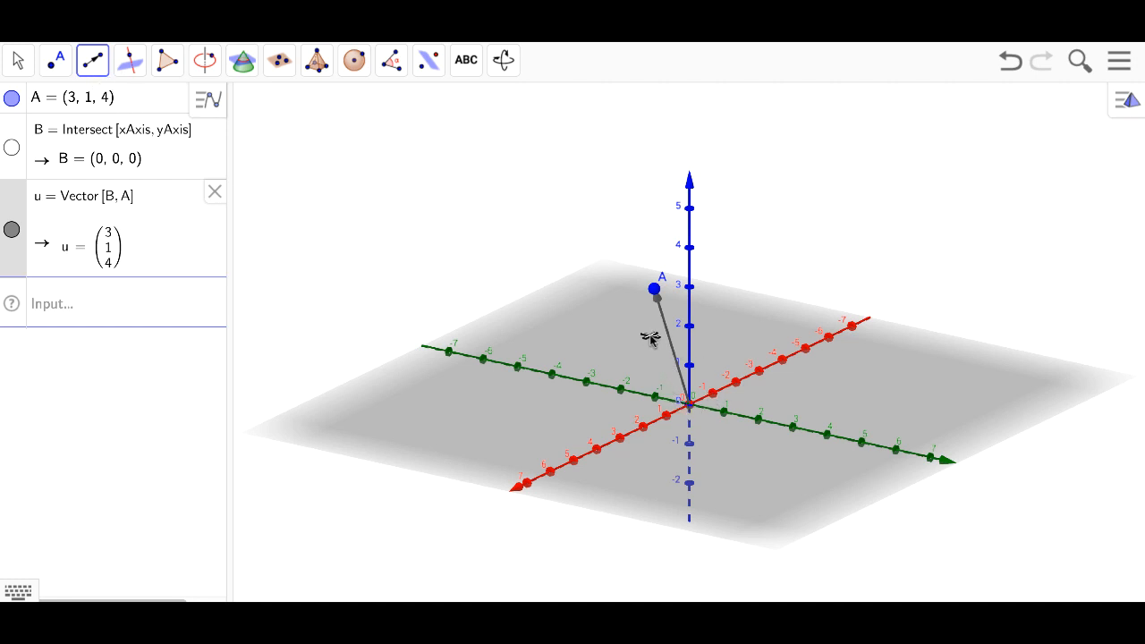
Draw a second vector from the origin to a free point at about (-2.88, 1.87, 0), and try raising its endpoint to a height of about 3.77
{"action": "left_click", "coordinate": [691, 409]}
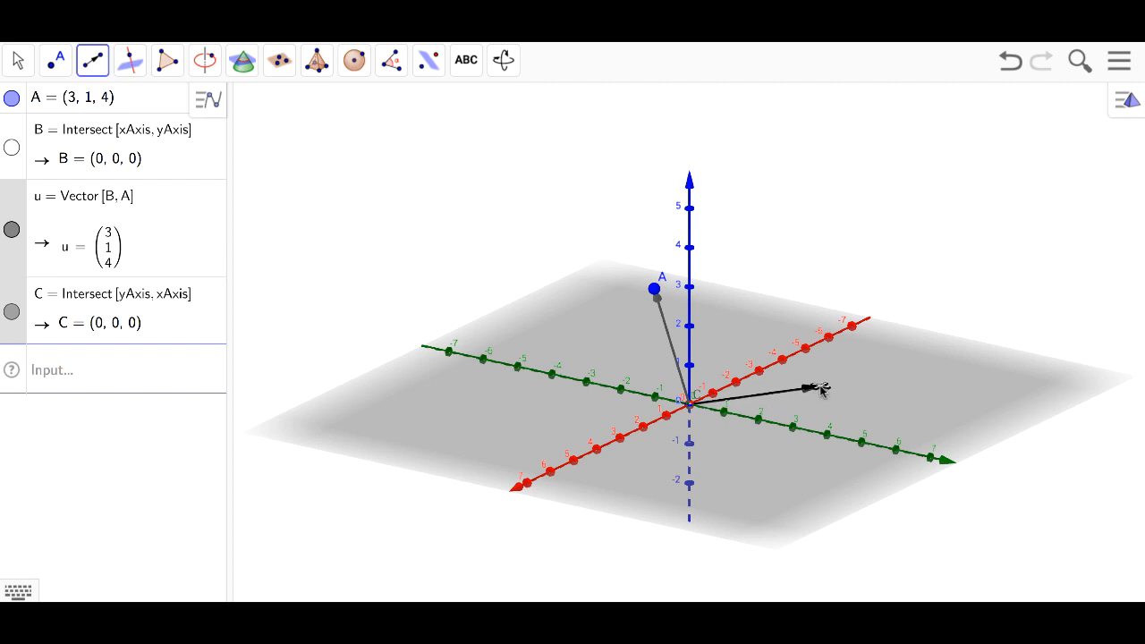
{"action": "left_click", "coordinate": [821, 387]}
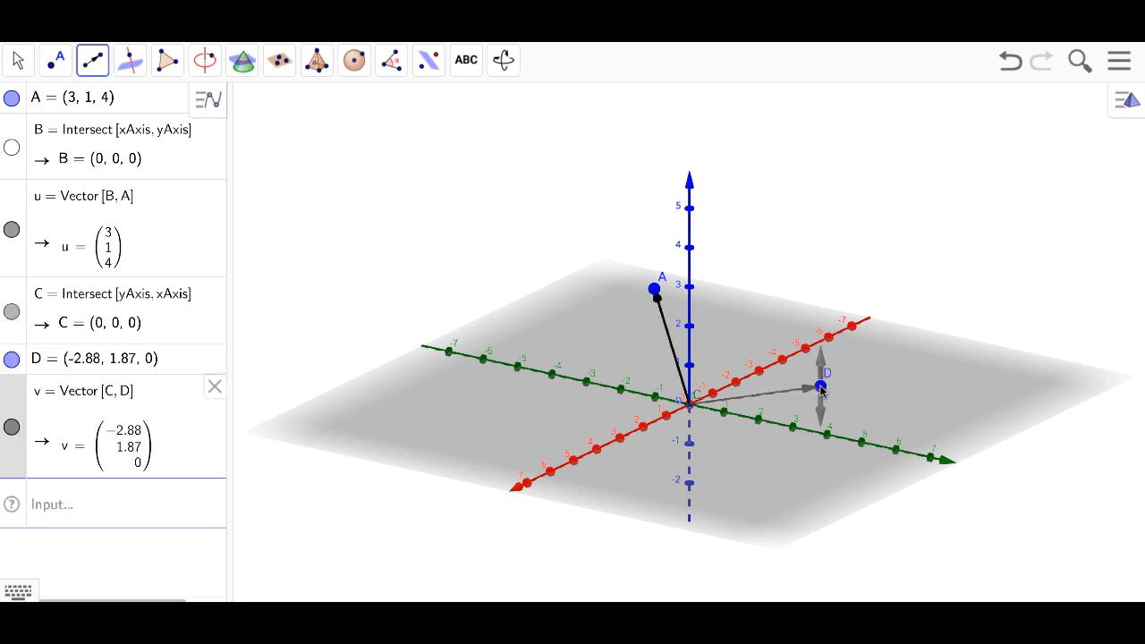
{"action": "left_click_drag", "start_coordinate": [821, 387], "coordinate": [814, 242]}
{"action": "left_click", "coordinate": [814, 244]}
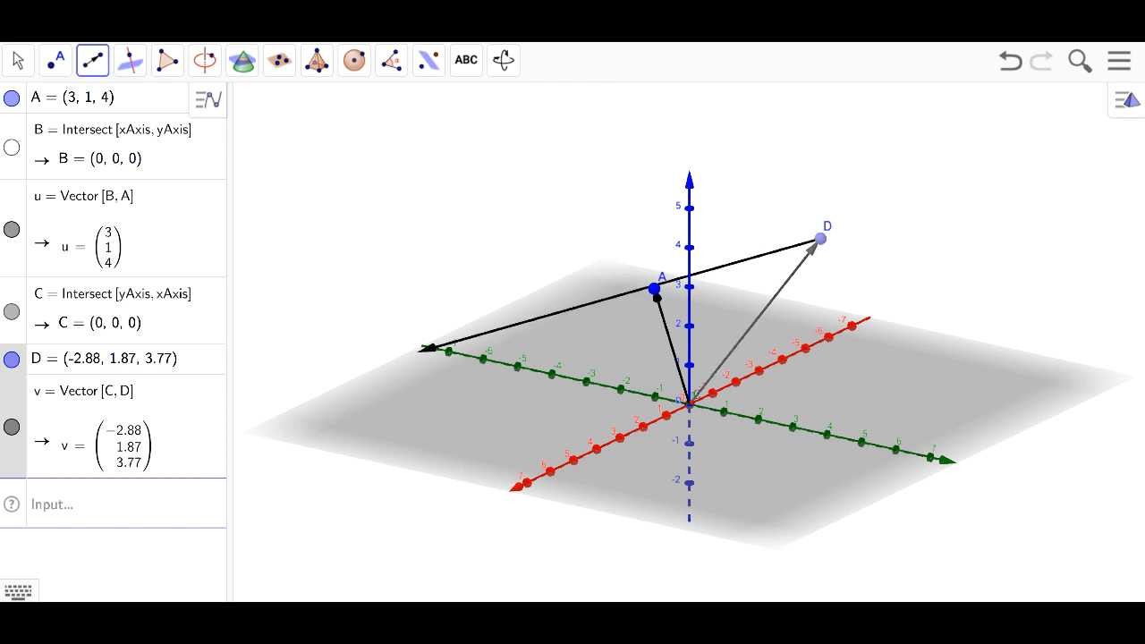
Redefine point D, the second vector's endpoint, as (-2, 1, 5)
{"action": "left_click", "coordinate": [18, 60]}
{"action": "left_click", "coordinate": [100, 362]}
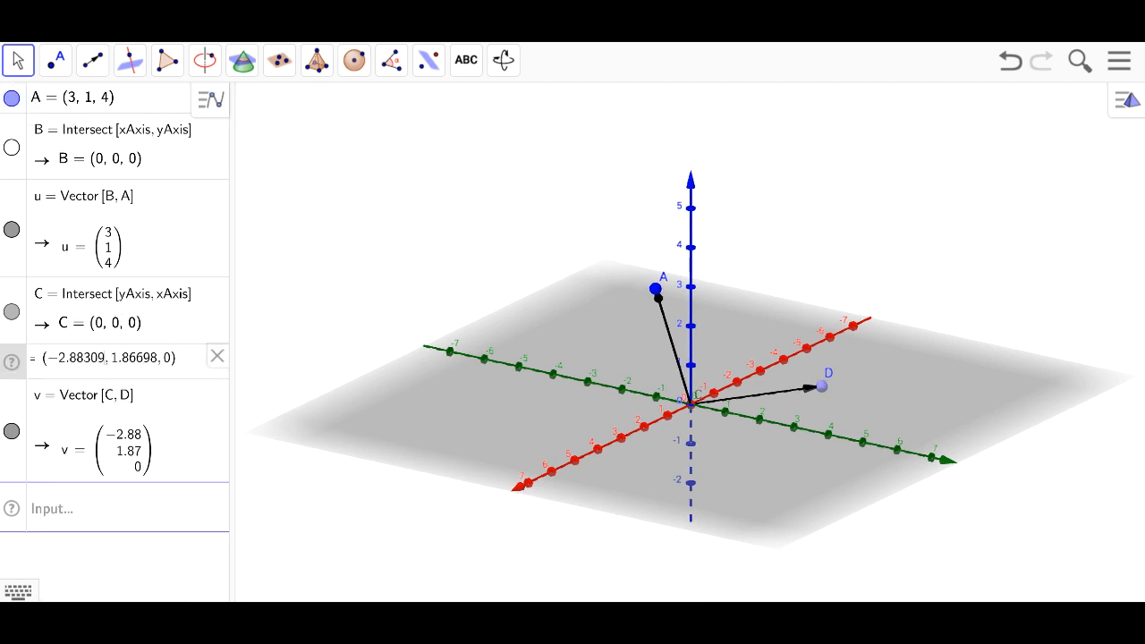
{"action": "key", "text": "BackSpace"}
{"action": "key", "text": "BackSpace"}
{"action": "key", "text": "BackSpace"}
{"action": "key", "text": "BackSpace"}
{"action": "key", "text": "BackSpace"}
{"action": "key", "text": "BackSpace"}
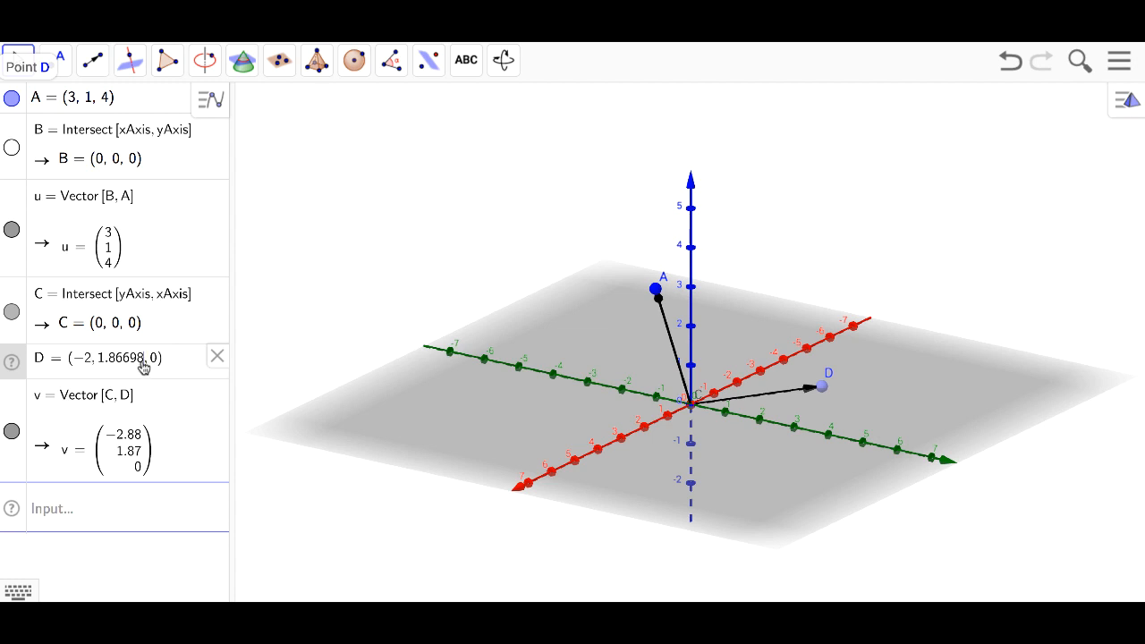
{"action": "key", "text": "BackSpace"}
{"action": "key", "text": "BackSpace"}
{"action": "key", "text": "BackSpace"}
{"action": "key", "text": "BackSpace"}
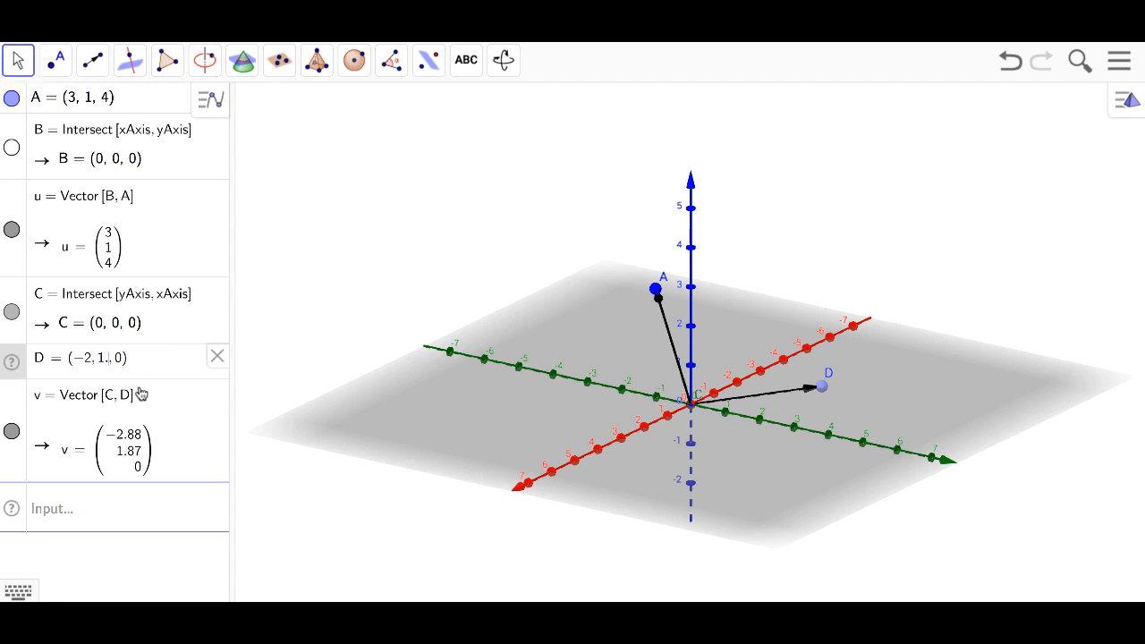
{"action": "key", "text": "BackSpace"}
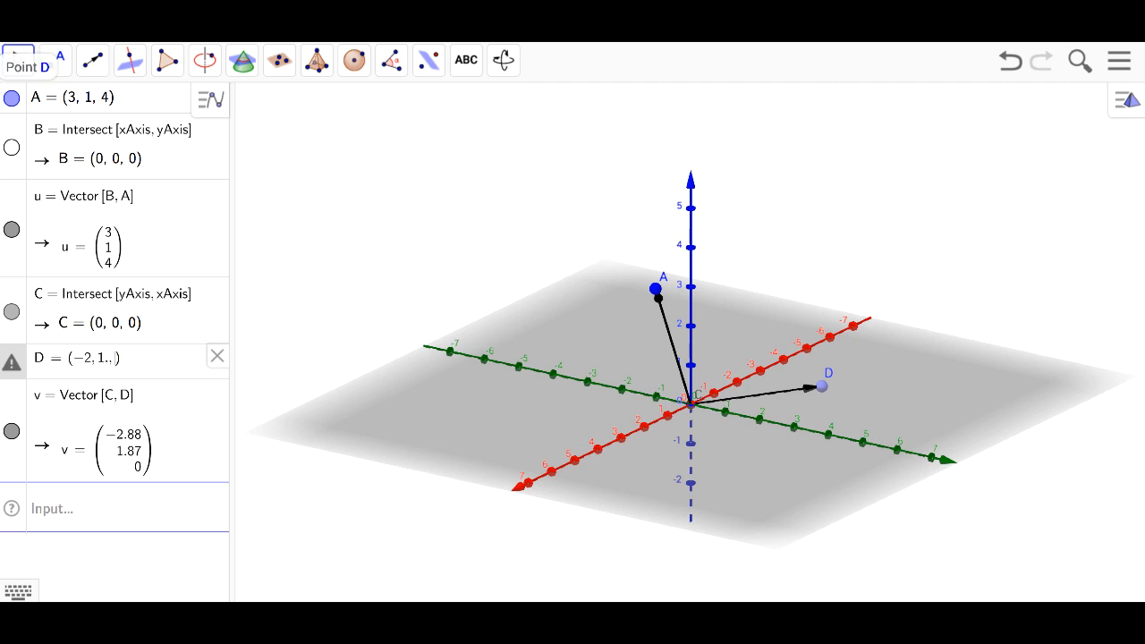
{"action": "type", "text": "5"}
{"action": "key", "text": "Return"}
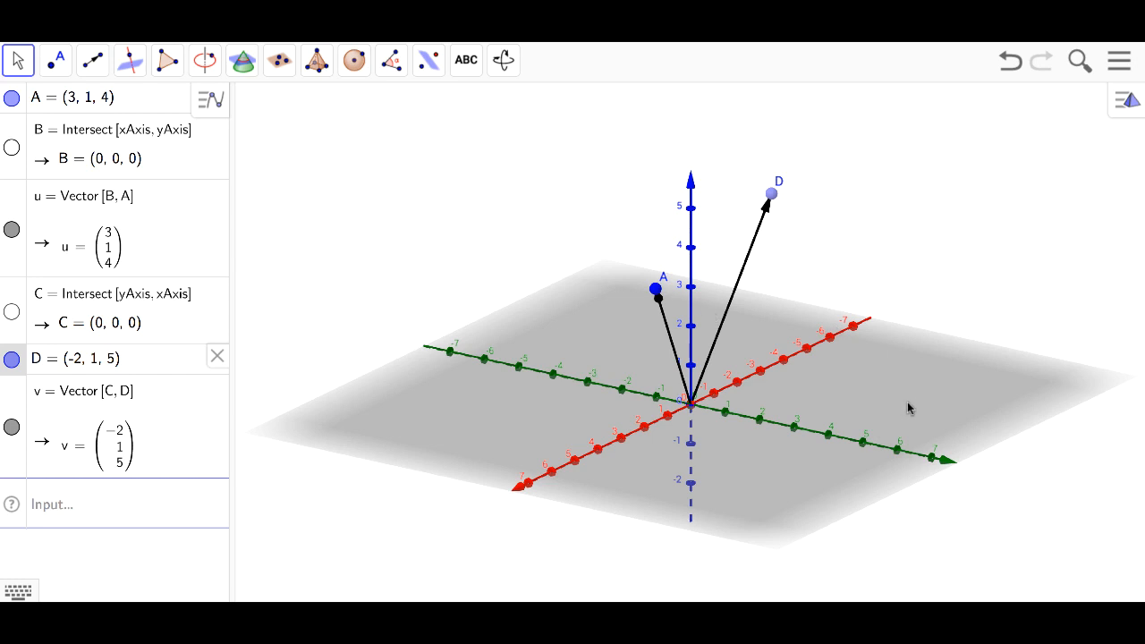
Orbit and zoom the 3D view to examine the two vectors from a different angle and at several scales
{"action": "mouse_move", "coordinate": [908, 408]}
{"action": "left_mouse_down"}
{"action": "mouse_move", "coordinate": [922, 402]}
{"action": "mouse_move", "coordinate": [880, 411]}
{"action": "mouse_move", "coordinate": [871, 399]}
{"action": "mouse_move", "coordinate": [724, 397]}
{"action": "mouse_move", "coordinate": [823, 405]}
{"action": "mouse_move", "coordinate": [884, 383]}
{"action": "mouse_move", "coordinate": [926, 407]}
{"action": "mouse_move", "coordinate": [912, 401]}
{"action": "left_mouse_up"}
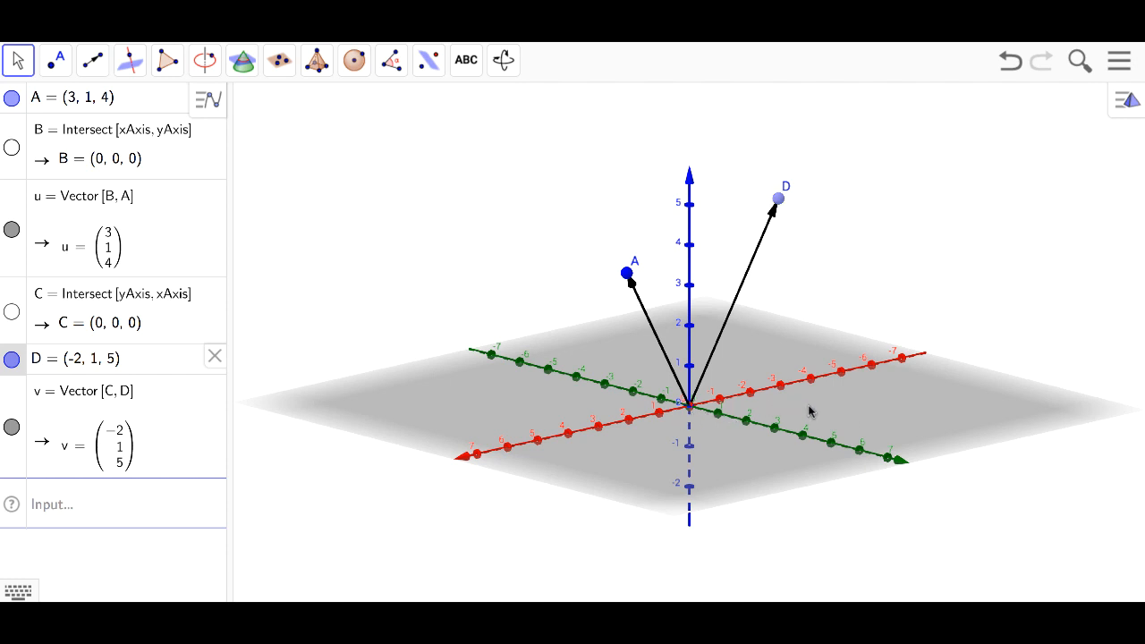
{"action": "scroll", "coordinate": [780, 257], "scroll_direction": "up", "scroll_amount": 5}
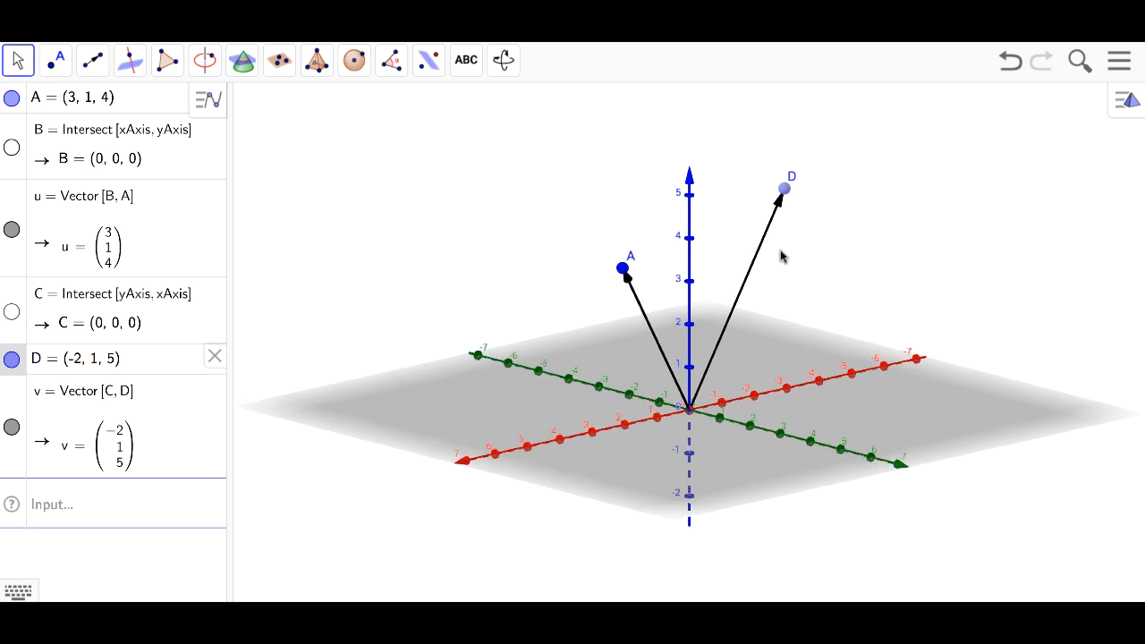
{"action": "scroll", "coordinate": [780, 257], "scroll_direction": "down", "scroll_amount": 4}
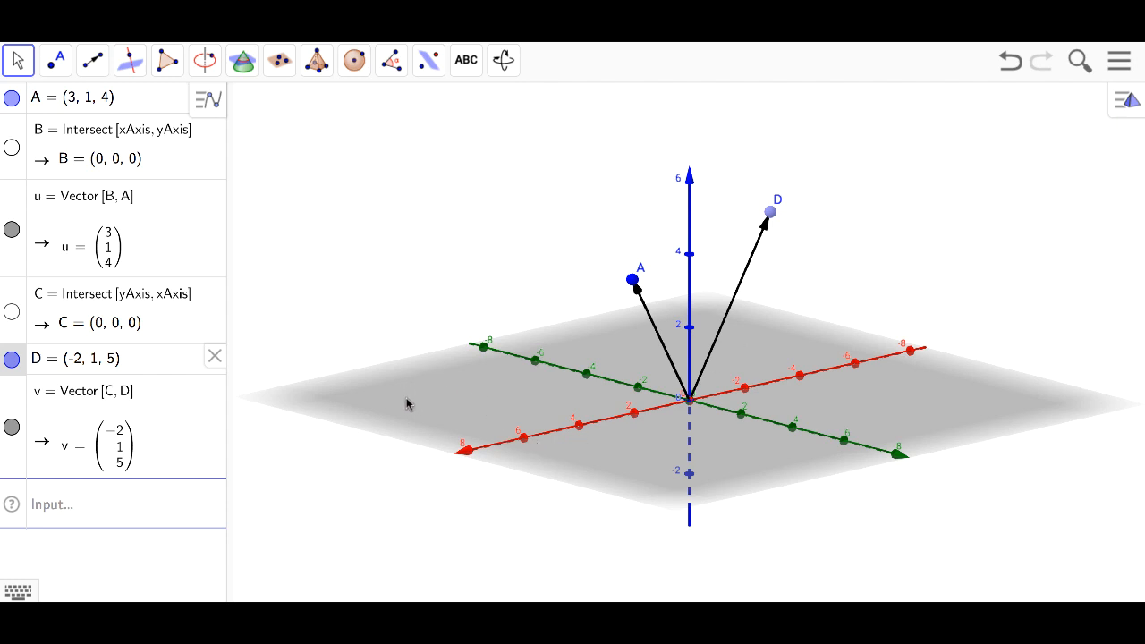
{"action": "scroll", "coordinate": [406, 404], "scroll_direction": "up", "scroll_amount": 5}
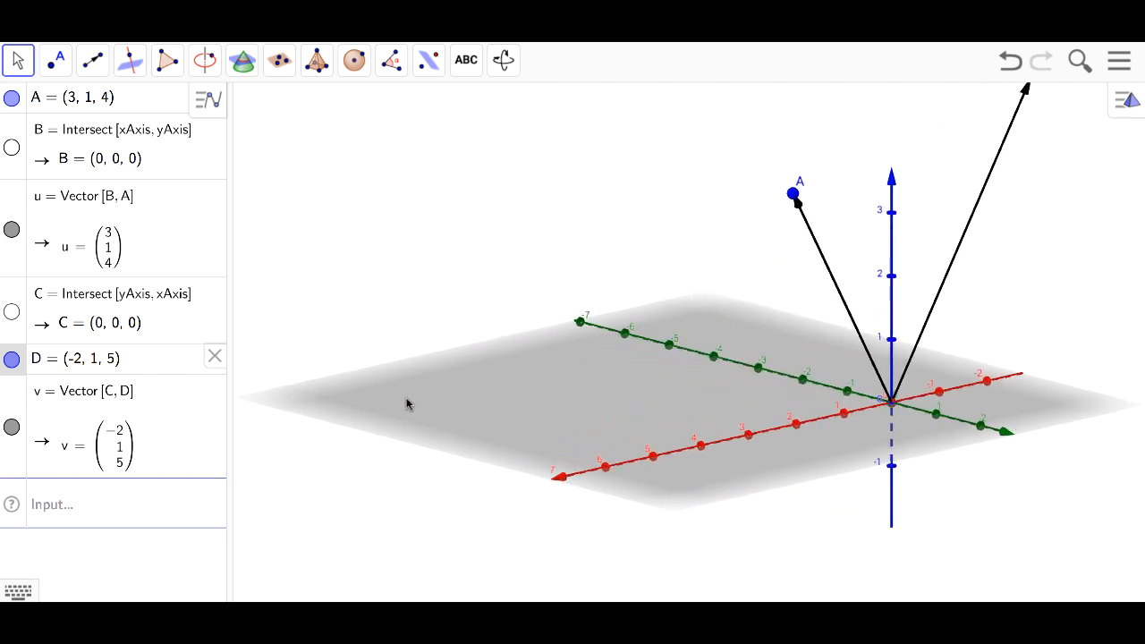
{"action": "scroll", "coordinate": [406, 403], "scroll_direction": "down", "scroll_amount": 3}
{"action": "scroll", "coordinate": [406, 404], "scroll_direction": "down", "scroll_amount": 2}
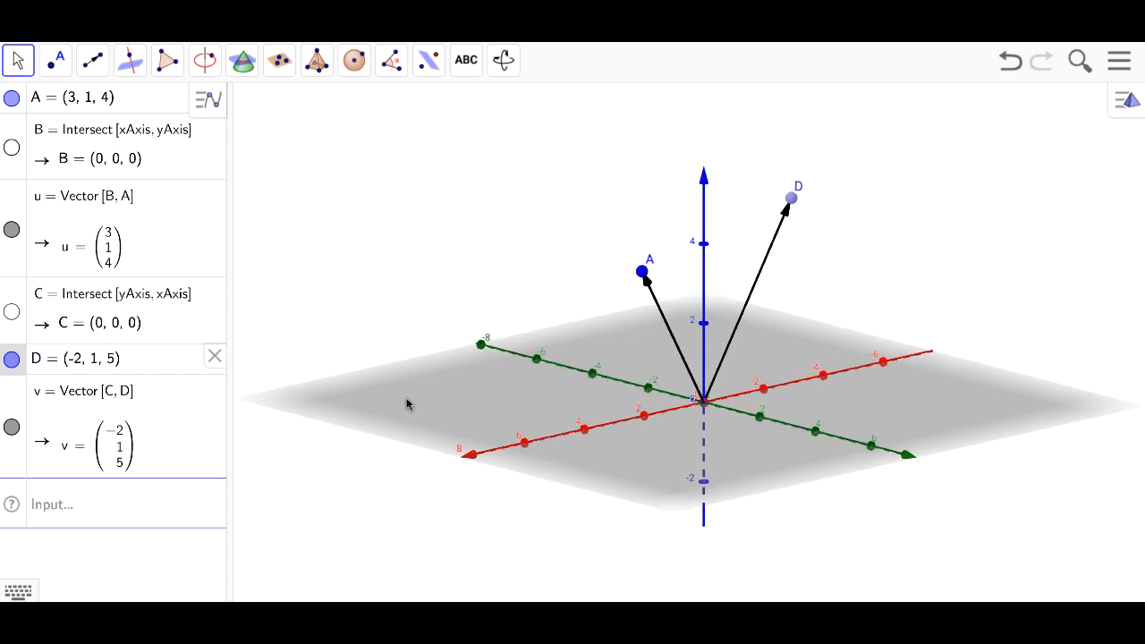
{"action": "scroll", "coordinate": [406, 404], "scroll_direction": "down", "scroll_amount": 2}
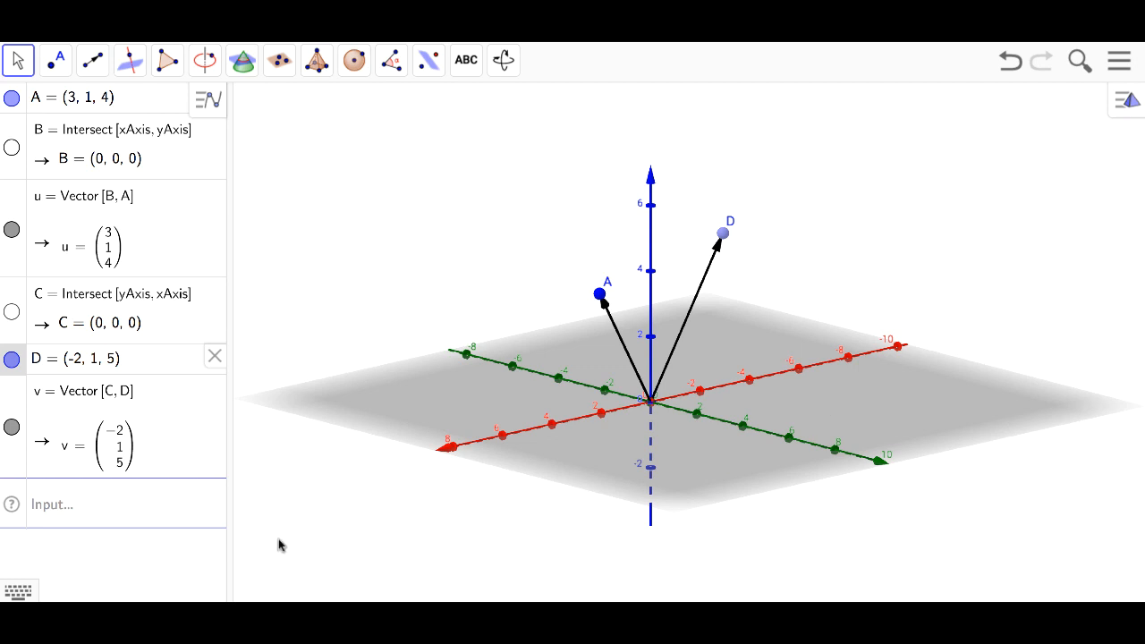
Color vector u, which runs from the origin to point A, orange
{"action": "right_click", "coordinate": [152, 240]}
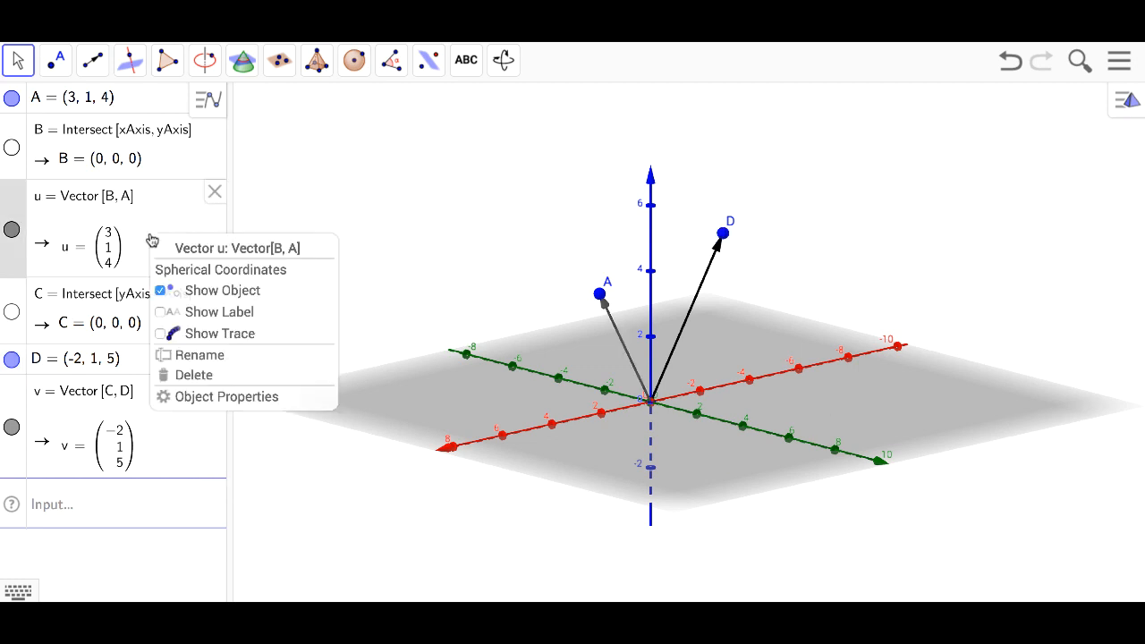
{"action": "left_click", "coordinate": [242, 398]}
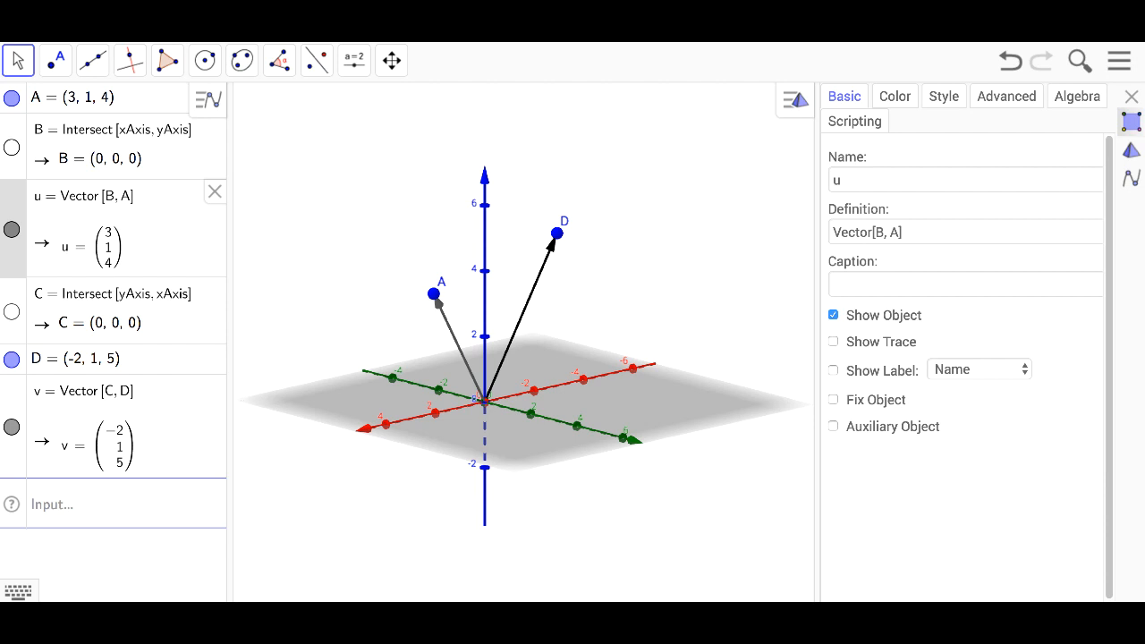
{"action": "left_click", "coordinate": [896, 97]}
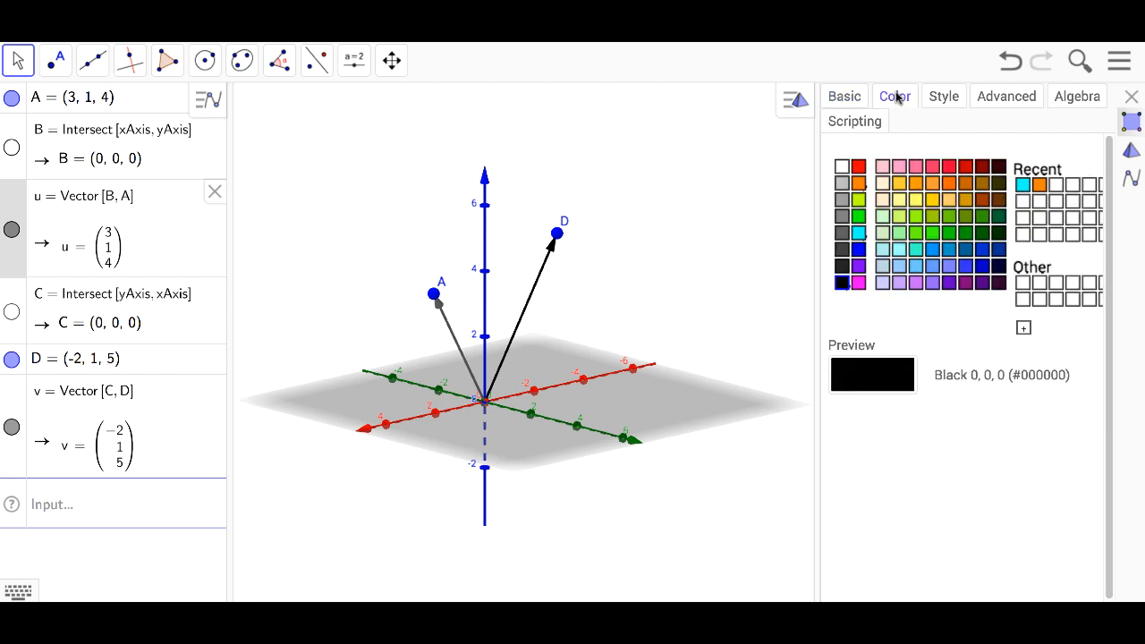
{"action": "left_click", "coordinate": [860, 184]}
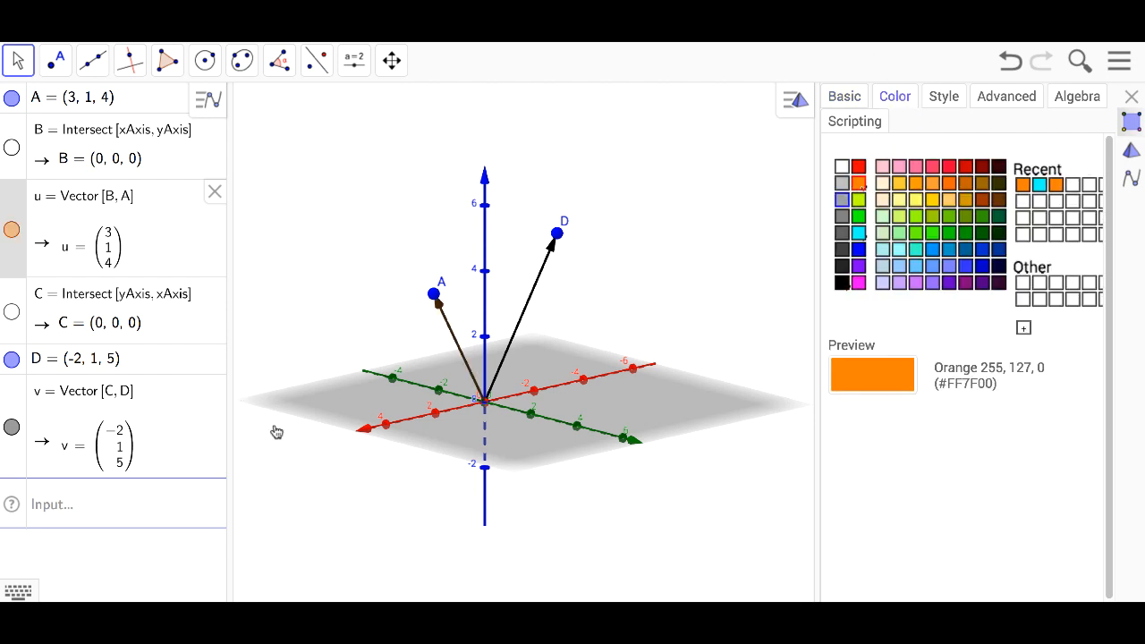
Color vector v, which runs from the origin to point D, cyan and deselect it
{"action": "right_click", "coordinate": [167, 434]}
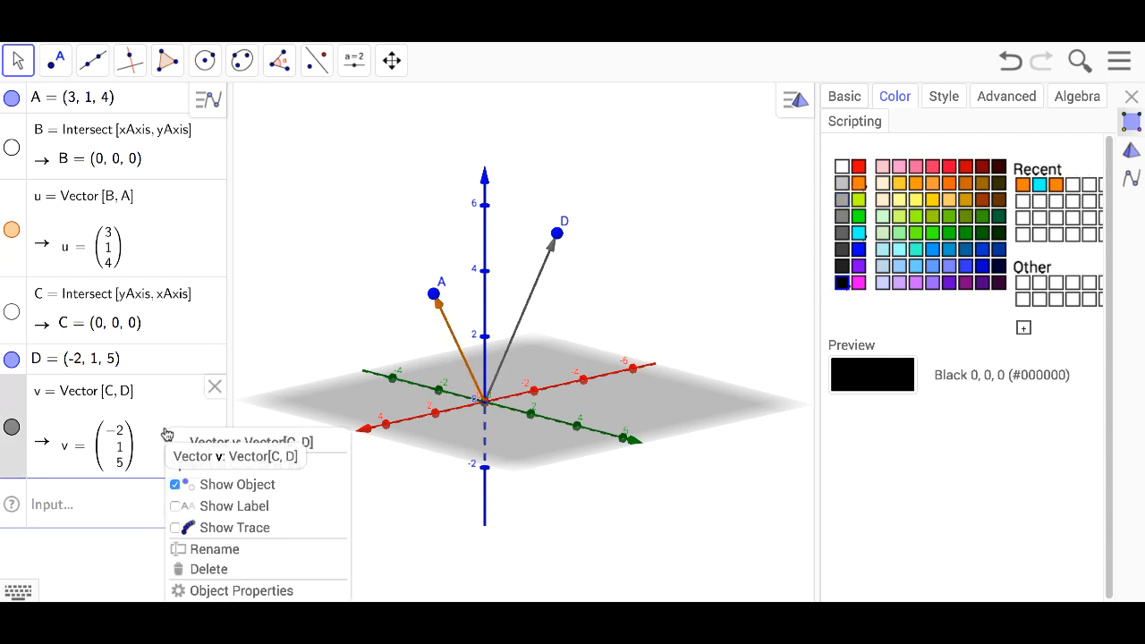
{"action": "left_click", "coordinate": [241, 590]}
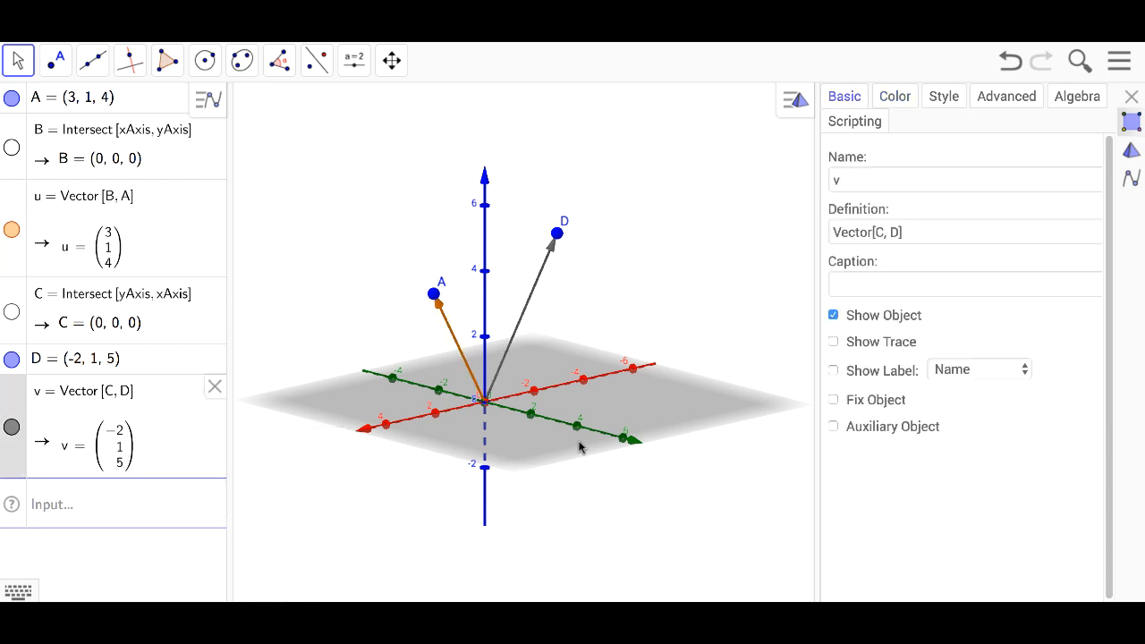
{"action": "left_click", "coordinate": [892, 97]}
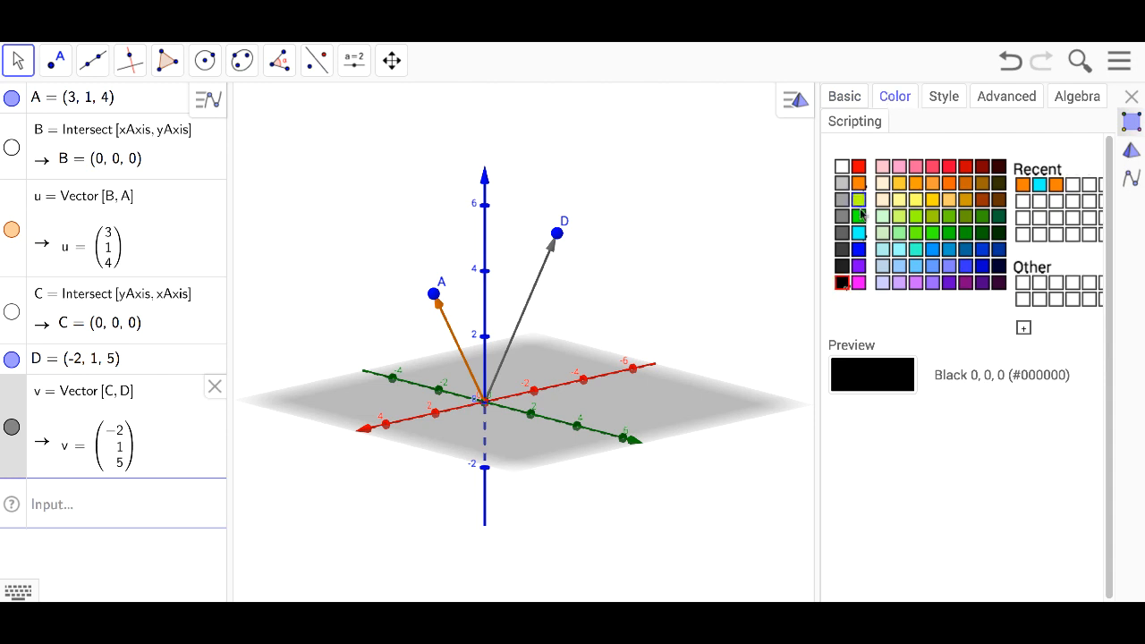
{"action": "left_click", "coordinate": [858, 233]}
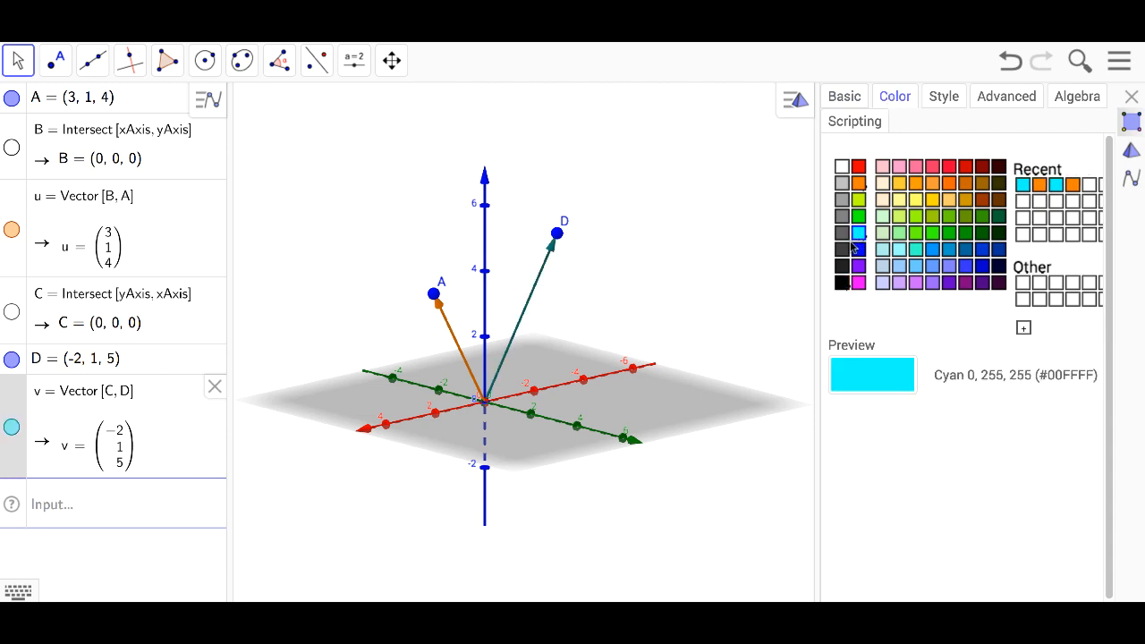
{"action": "left_click", "coordinate": [262, 270]}
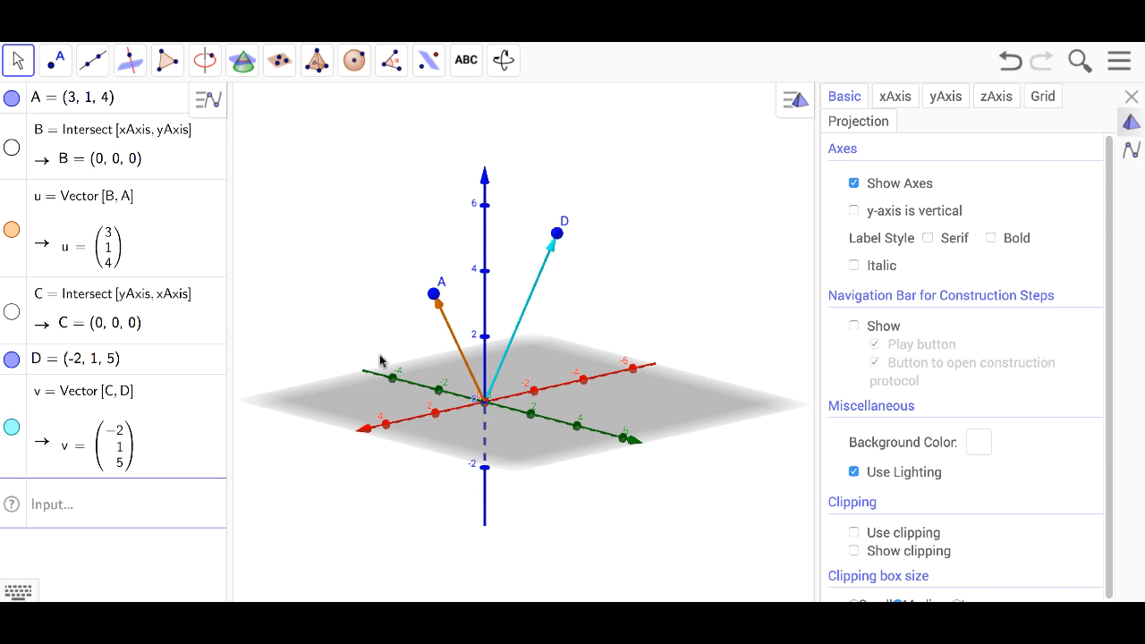
Try hiding the vector endpoints D and A, and restore their visibility
{"action": "left_click", "coordinate": [11, 359]}
{"action": "left_click", "coordinate": [12, 99]}
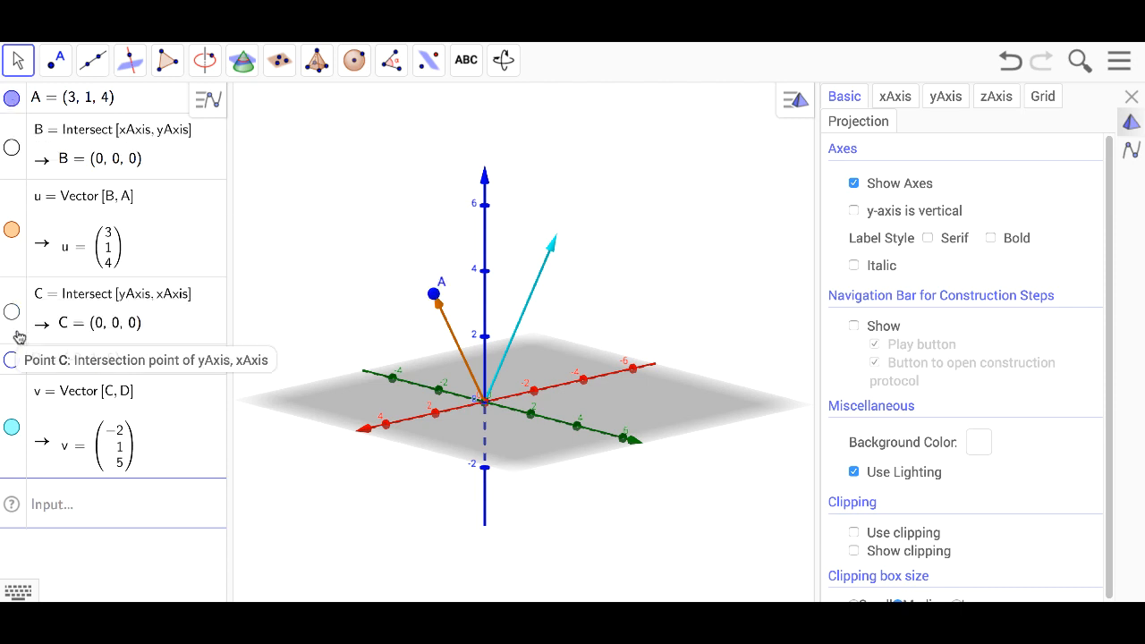
{"action": "left_click", "coordinate": [11, 360]}
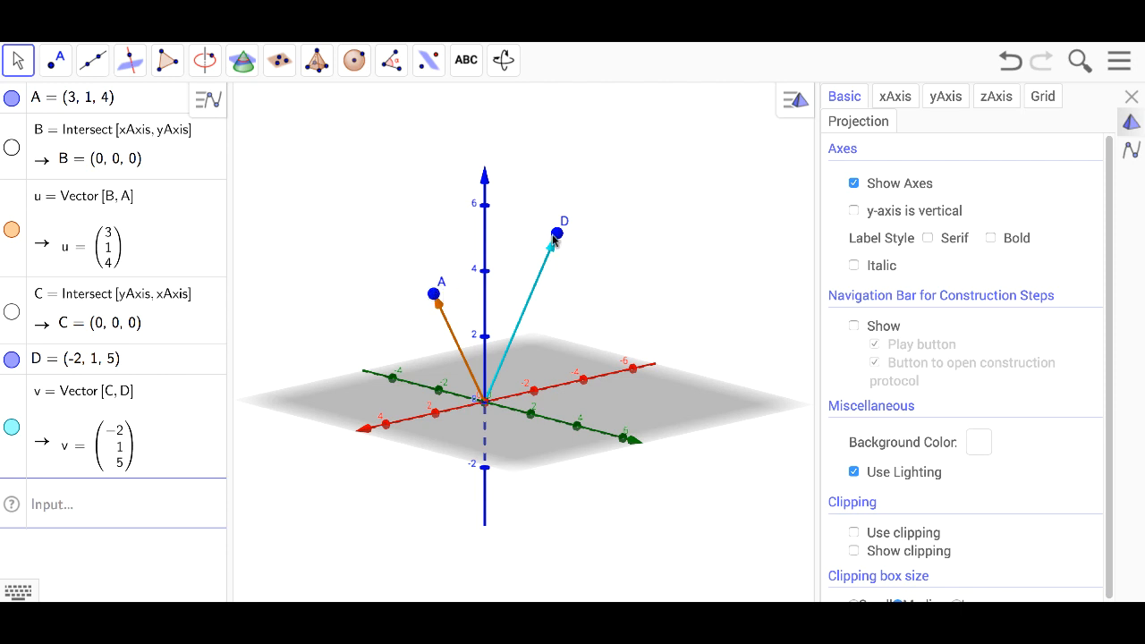
Draw a vector from point A to point D with the Vector tool
{"action": "left_click", "coordinate": [89, 71]}
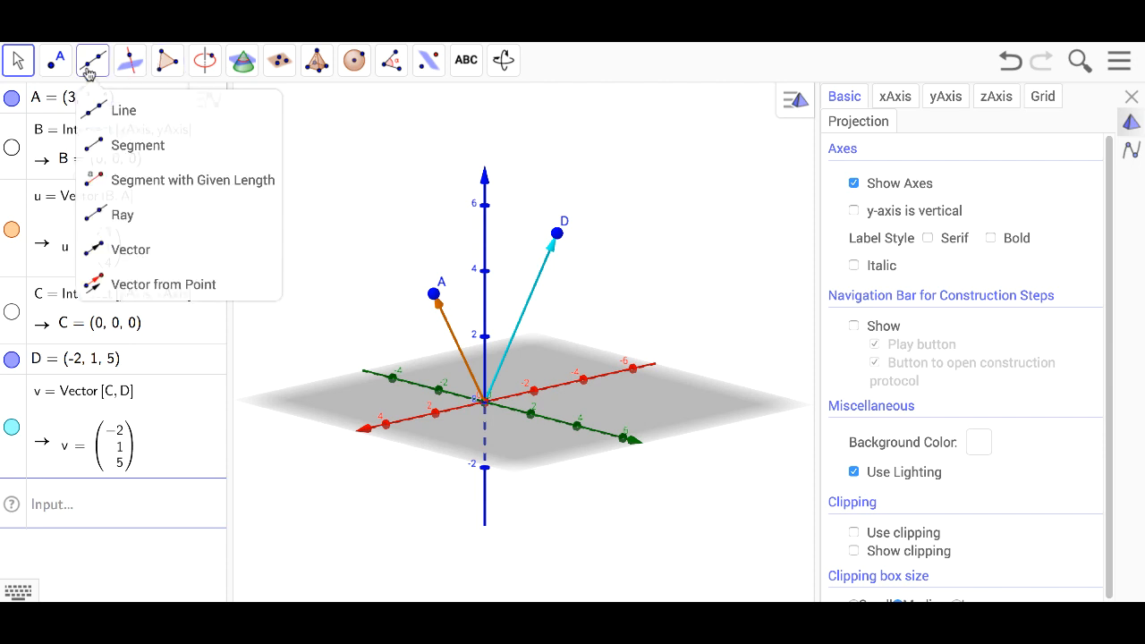
{"action": "left_click", "coordinate": [128, 250]}
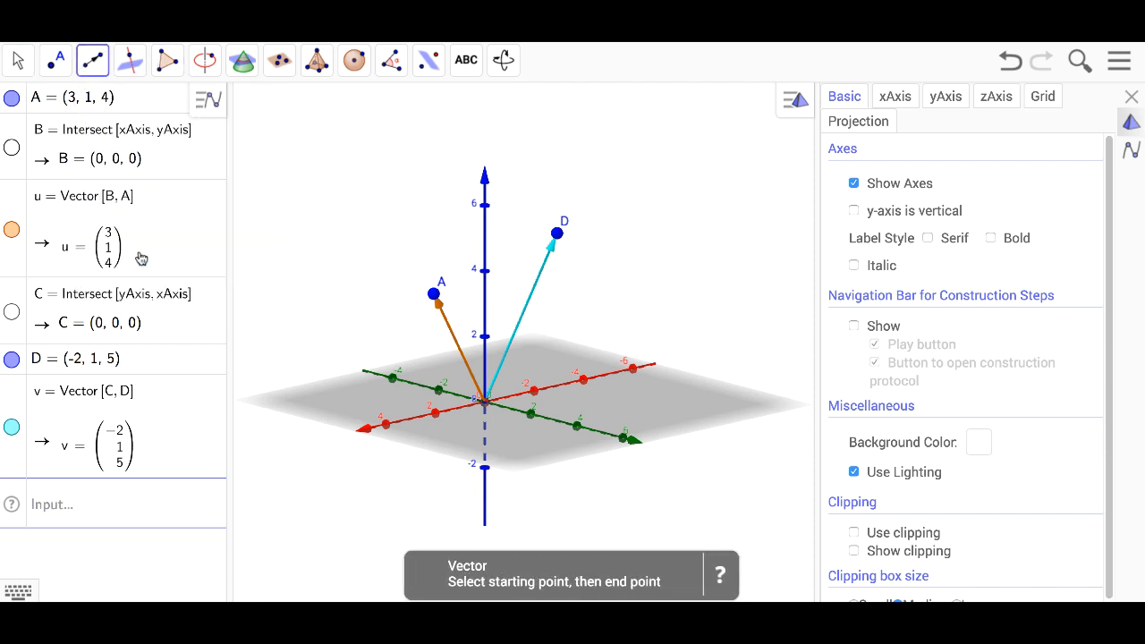
{"action": "left_click", "coordinate": [435, 297]}
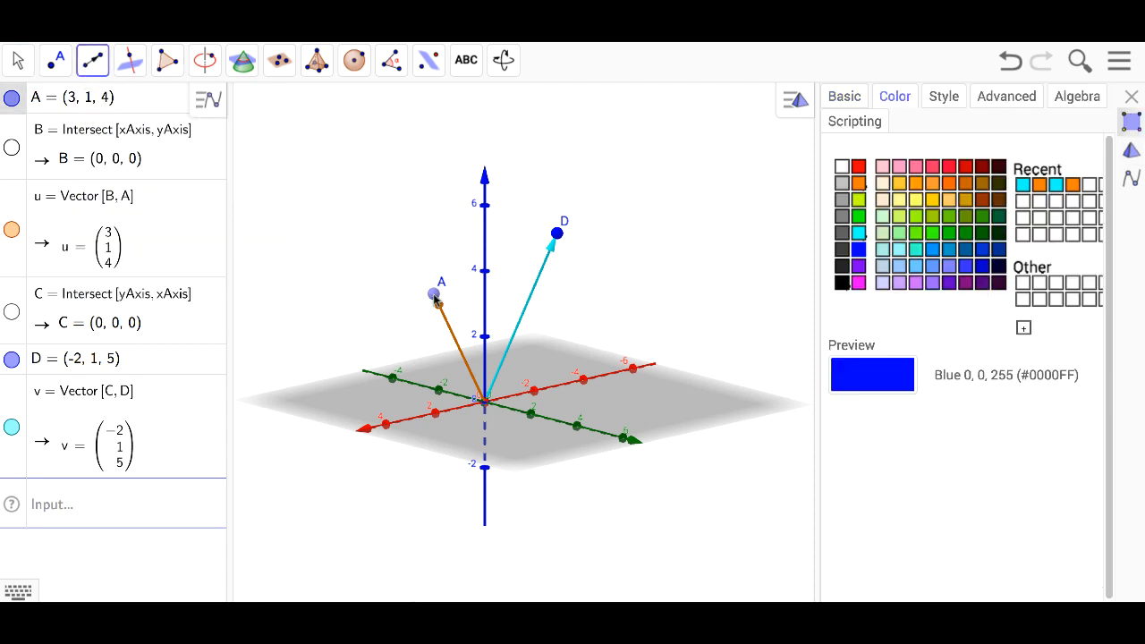
{"action": "left_click", "coordinate": [558, 233]}
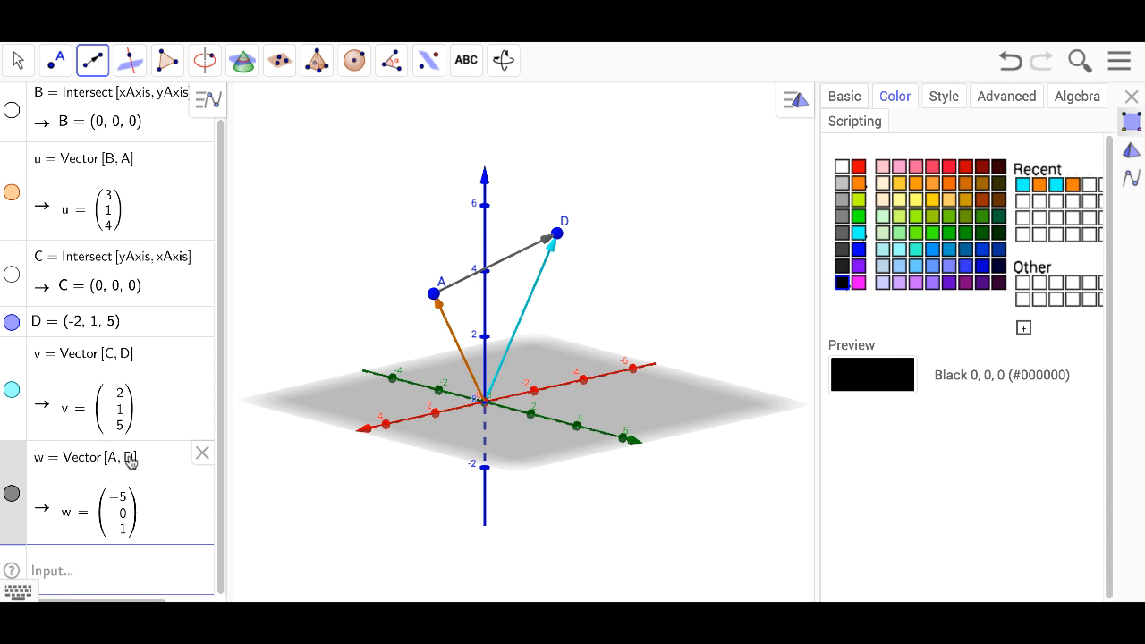
Rename the vector running from point A to point D as AD
{"action": "left_click", "coordinate": [42, 464]}
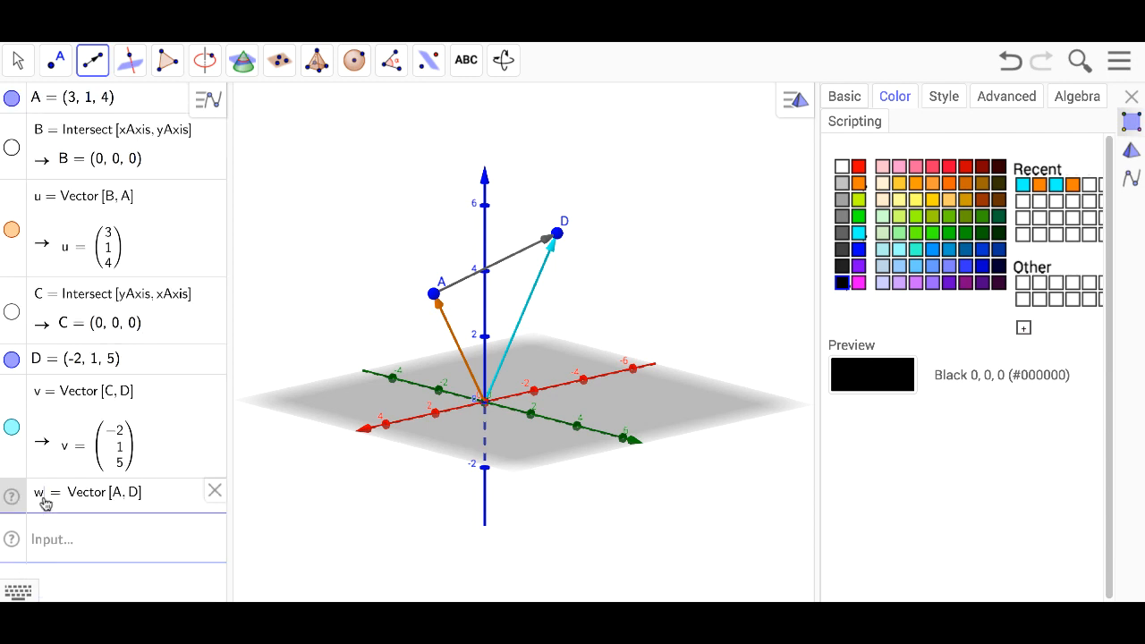
{"action": "key", "text": "BackSpace"}
{"action": "type", "text": "AD"}
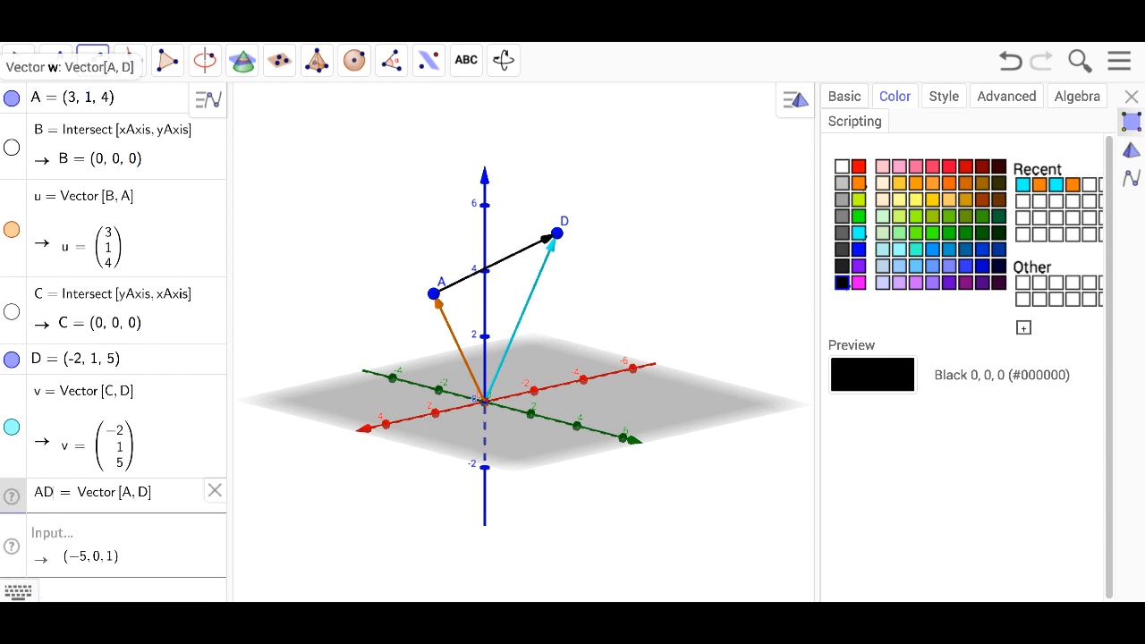
{"action": "key", "text": "Return"}
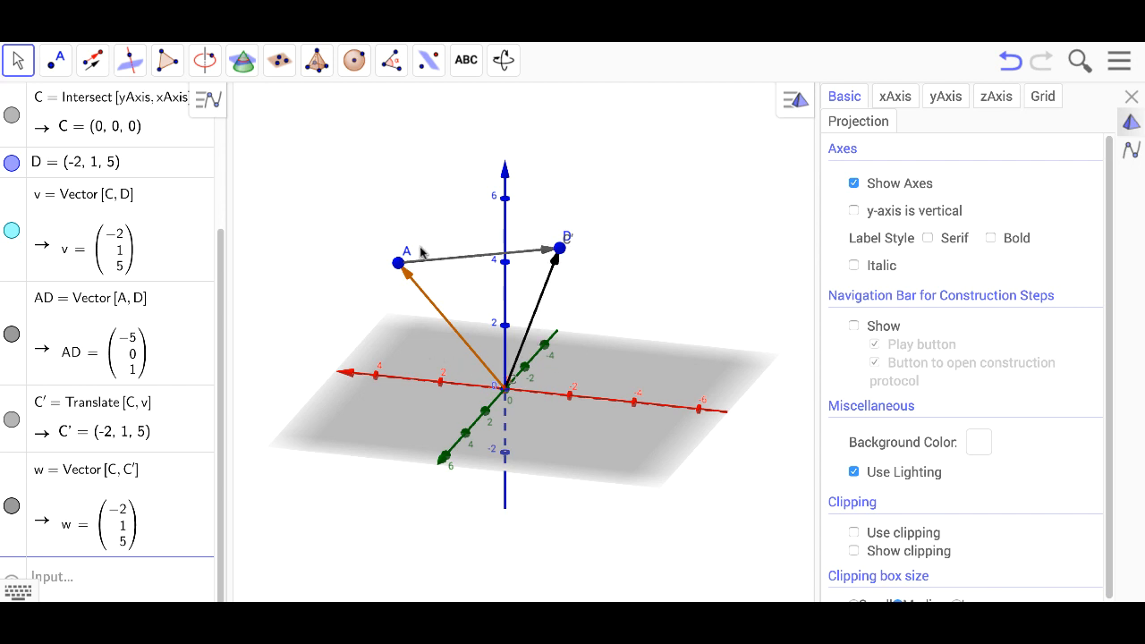
Clear the selection in the 3D view and close its settings
{"action": "left_click", "coordinate": [560, 250]}
{"action": "left_click", "coordinate": [671, 325]}
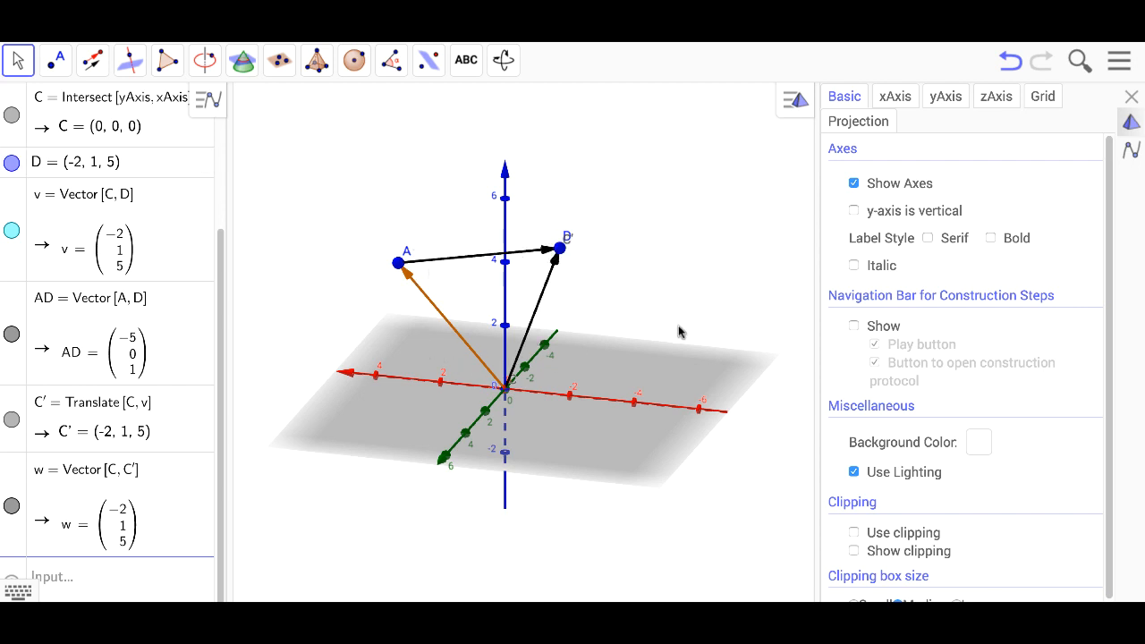
{"action": "left_click", "coordinate": [1132, 98]}
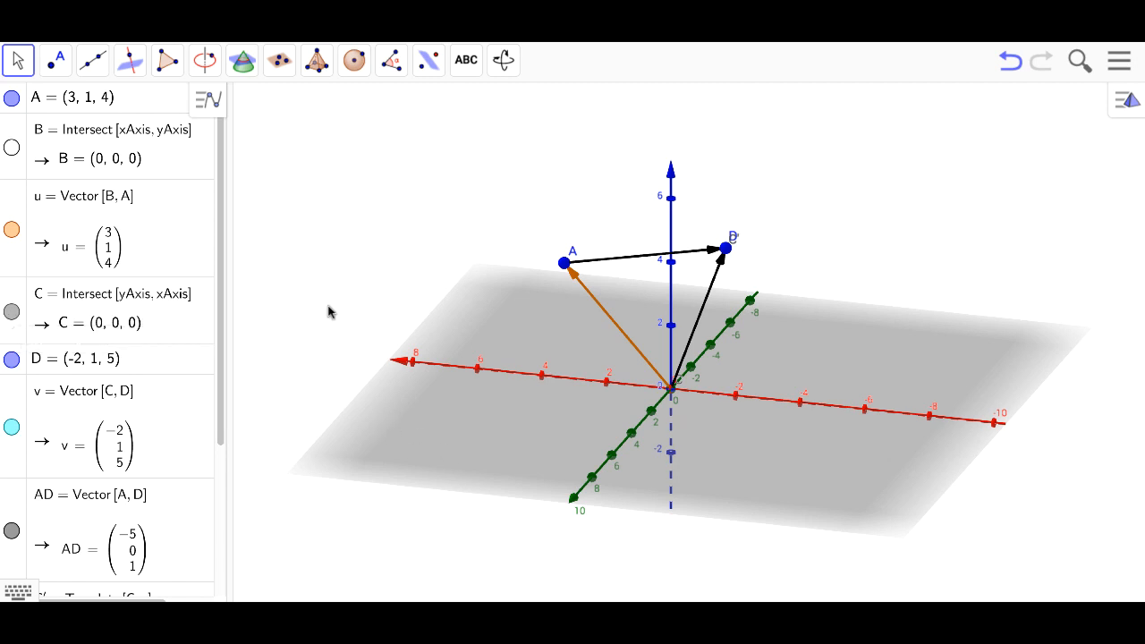
Place a copy of vector AD starting at the origin point C with the Vector from Point tool
{"action": "left_click", "coordinate": [93, 59]}
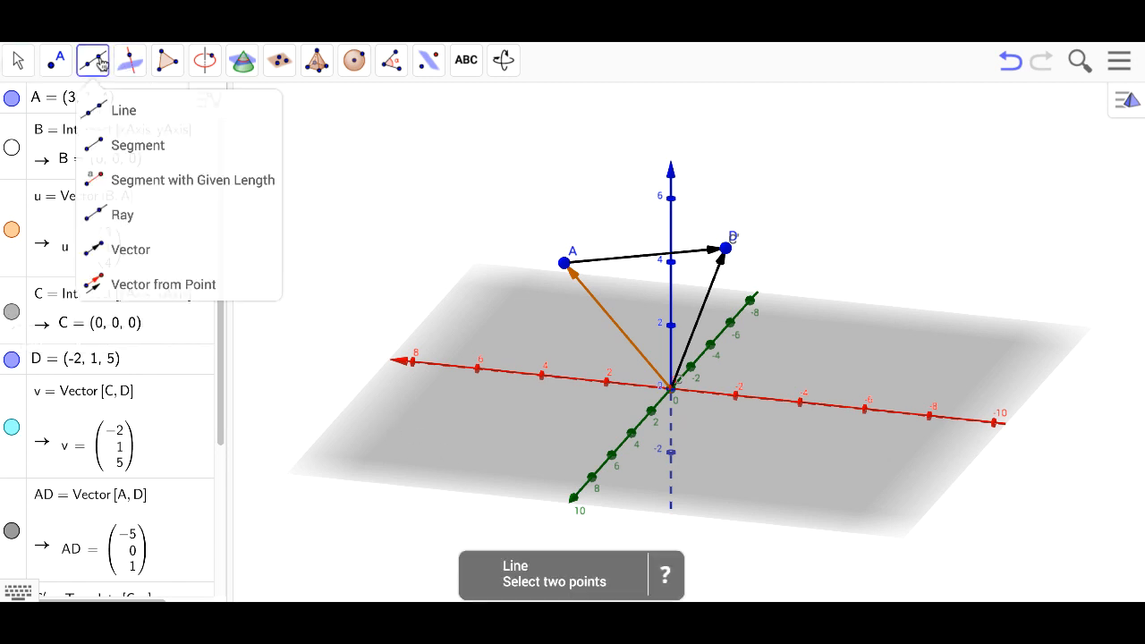
{"action": "left_click", "coordinate": [141, 284]}
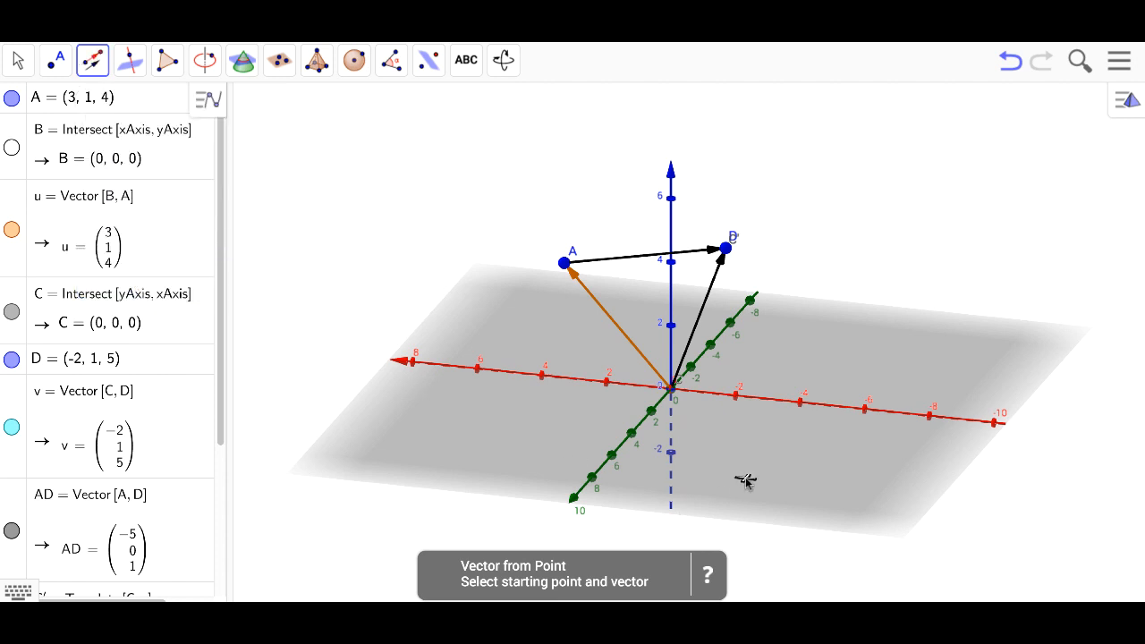
{"action": "left_click", "coordinate": [674, 392]}
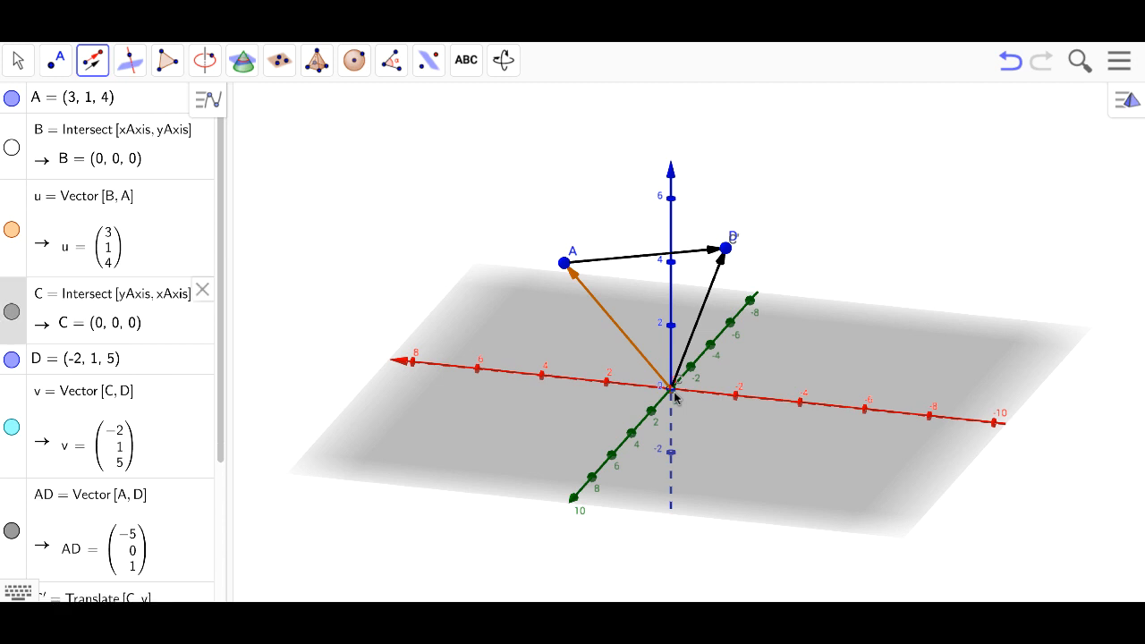
{"action": "left_click", "coordinate": [644, 260]}
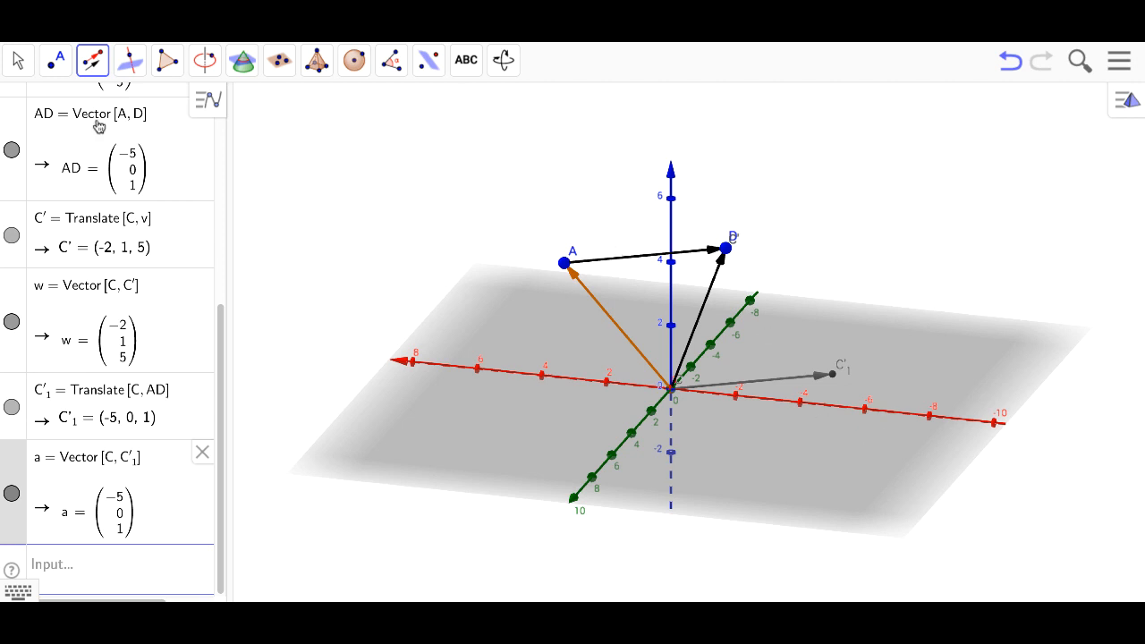
Orbit the 3D view to compare vector AD with its copy starting at the origin
{"action": "left_click", "coordinate": [18, 60]}
{"action": "left_click", "coordinate": [129, 60]}
{"action": "left_click_drag", "start_coordinate": [864, 348], "coordinate": [795, 333]}
{"action": "left_click_drag", "start_coordinate": [761, 344], "coordinate": [836, 362]}
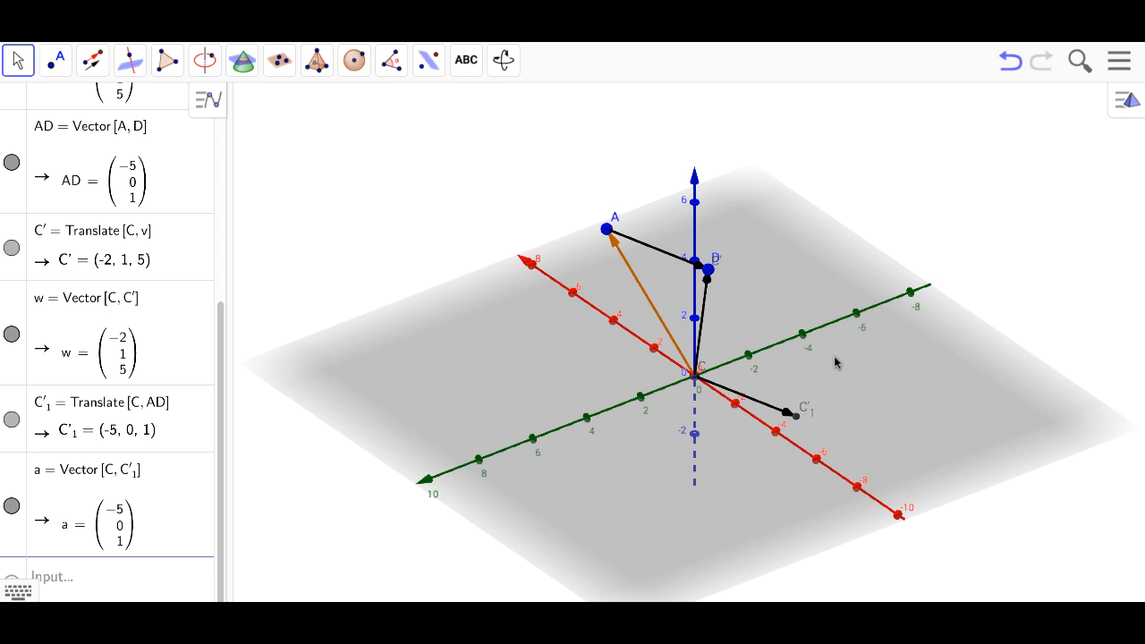